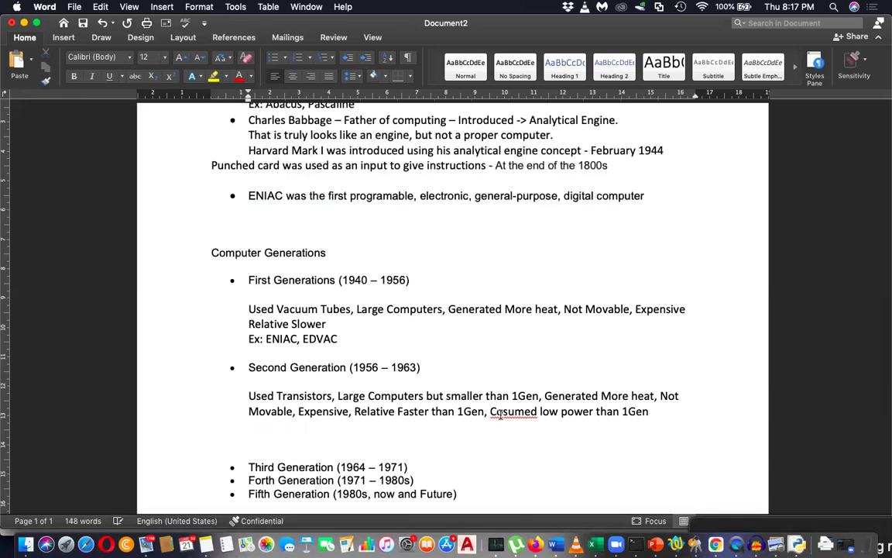
Correct 'Csumed' to 'Consumed' in the Second Generation power note
click(499, 415)
text(on)
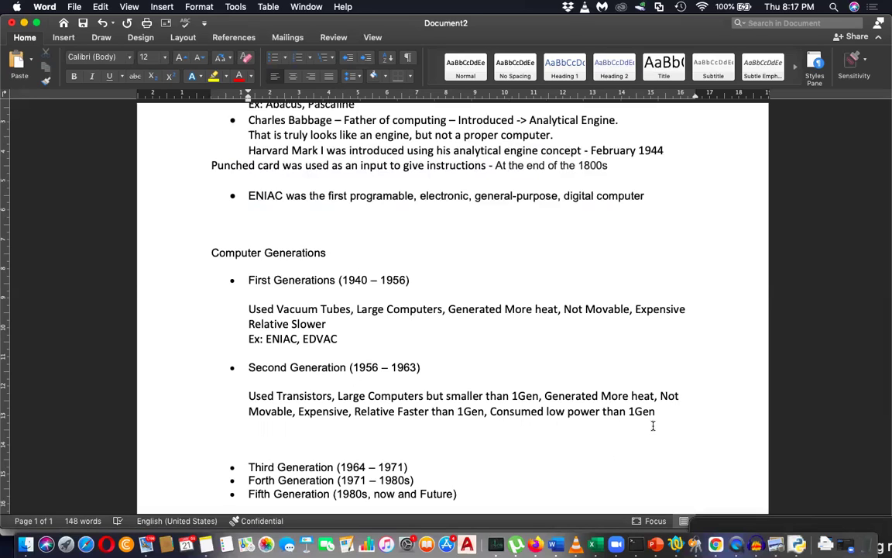
Delete the empty line below the Second Generation characteristics paragraph
drag(662, 412, 224, 394)
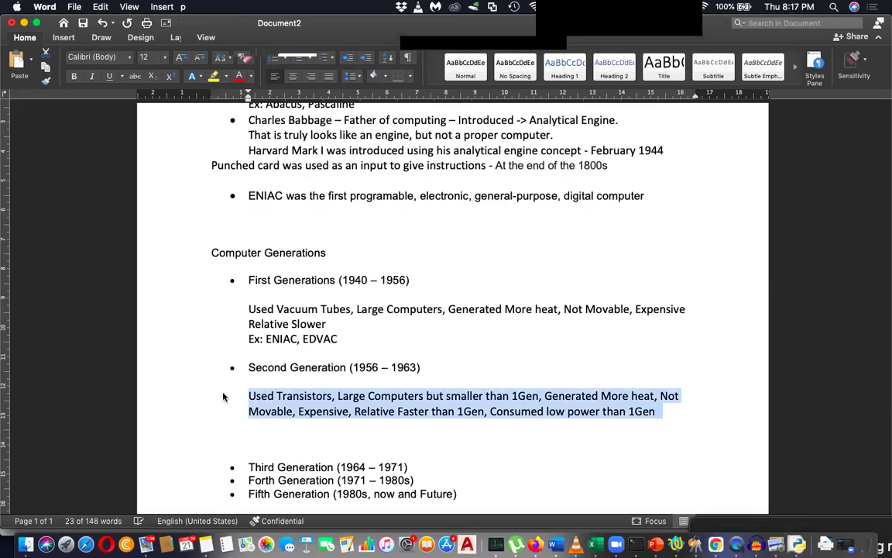
click(310, 446)
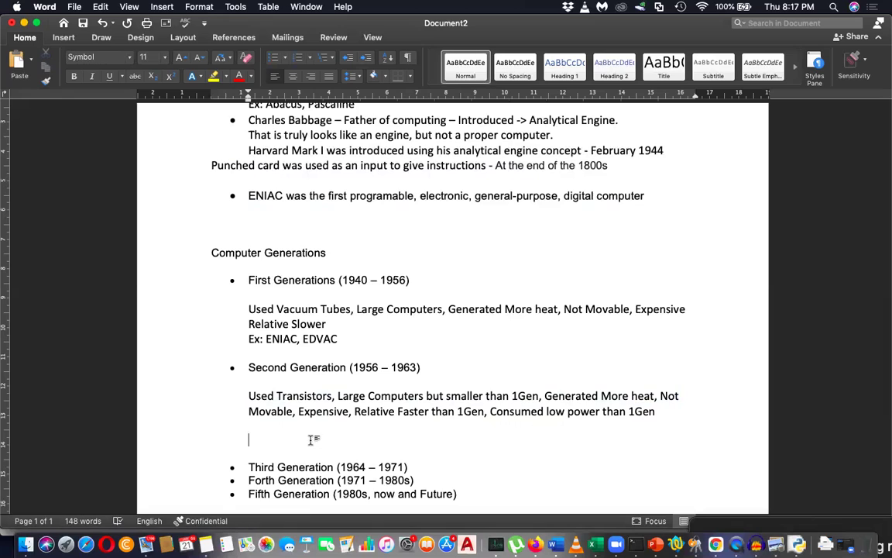
key(BackSpace)
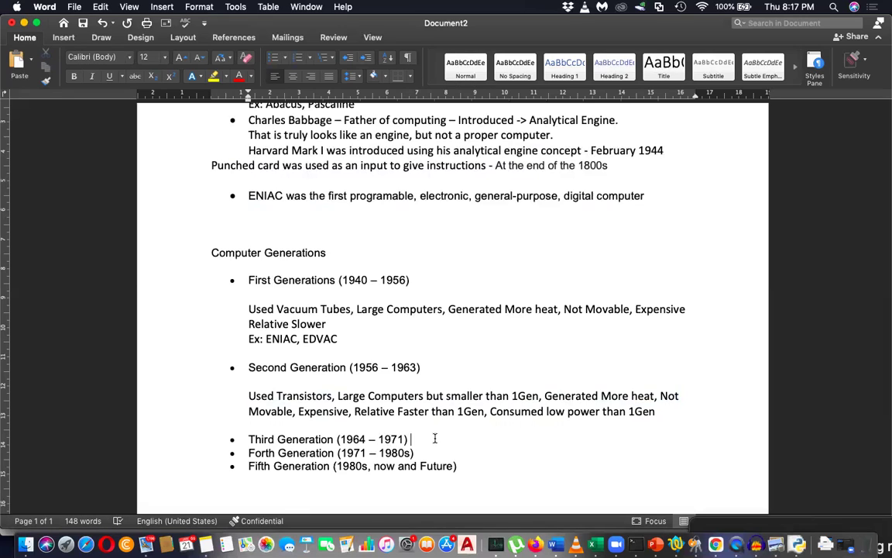
Paste the first generation's characteristics under Third Generation without bullets
click(419, 439)
key(Return)
key(BackSpace)
text(Used Vacuum Tubes, Large Computers, Generated More heat, Not Movable, Expensive Relative Slower)
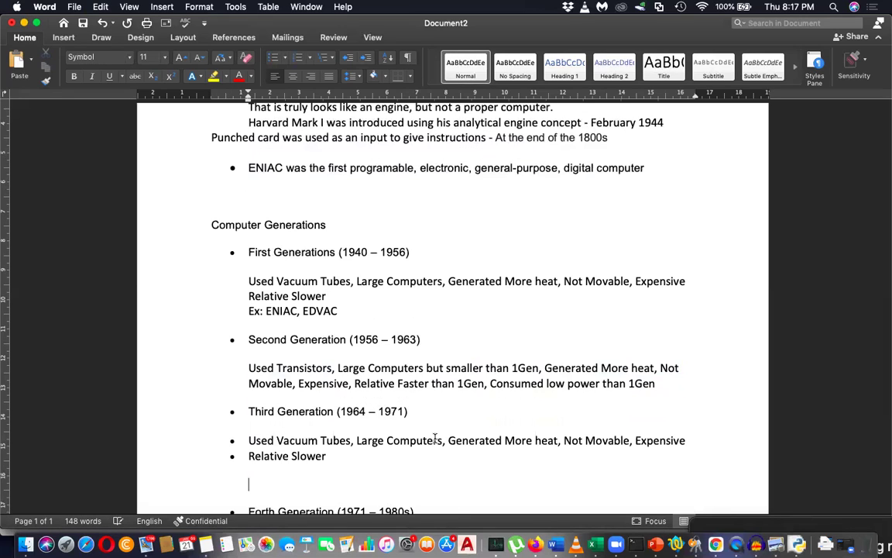
key(BackSpace)
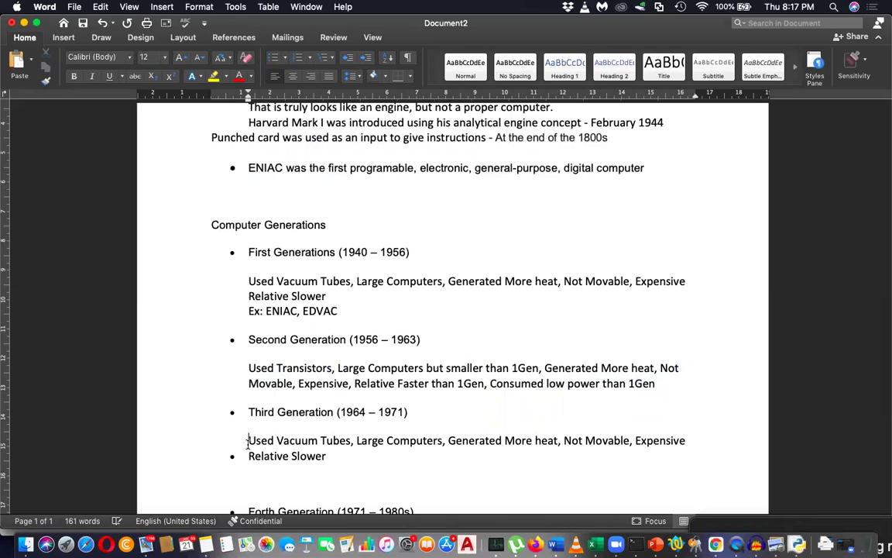
key(BackSpace)
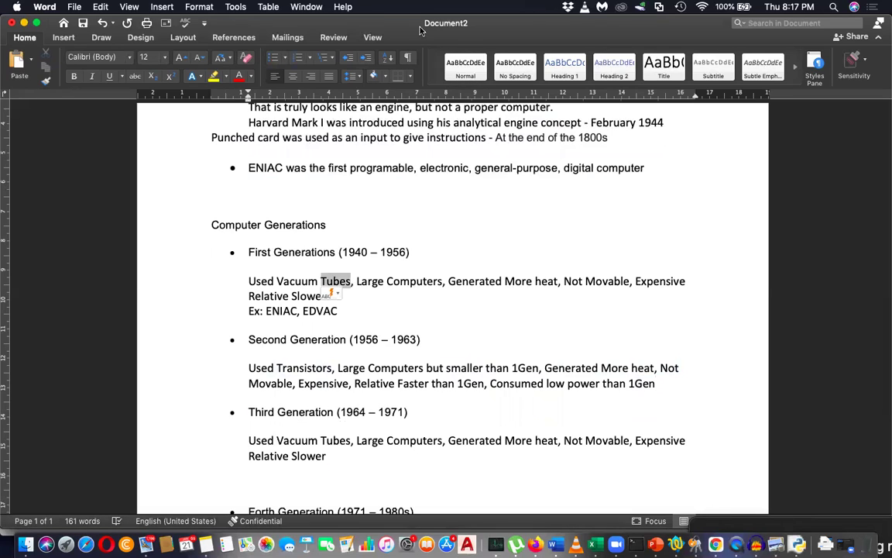
Begin replacing 'Vacuum Tubes' with 'Integr' in the Third Generation line
scroll(385, 379, down, 1)
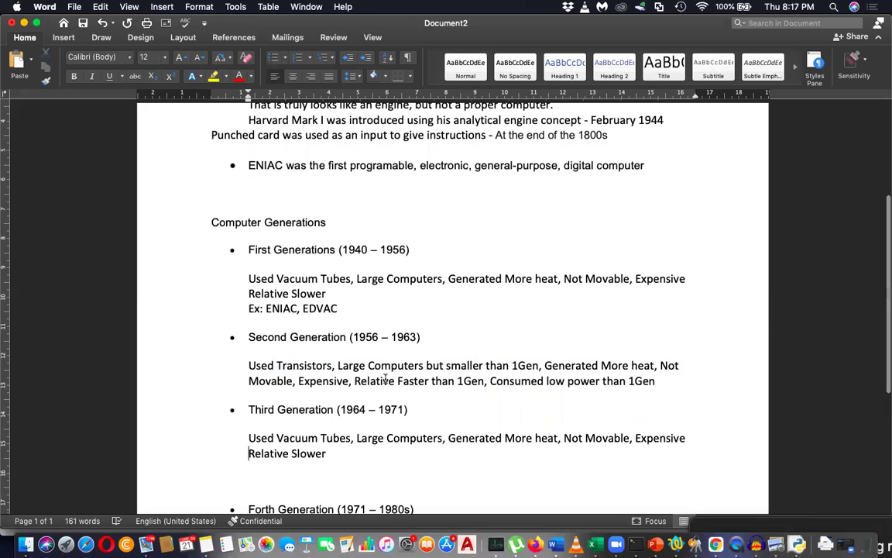
drag(352, 438, 277, 438)
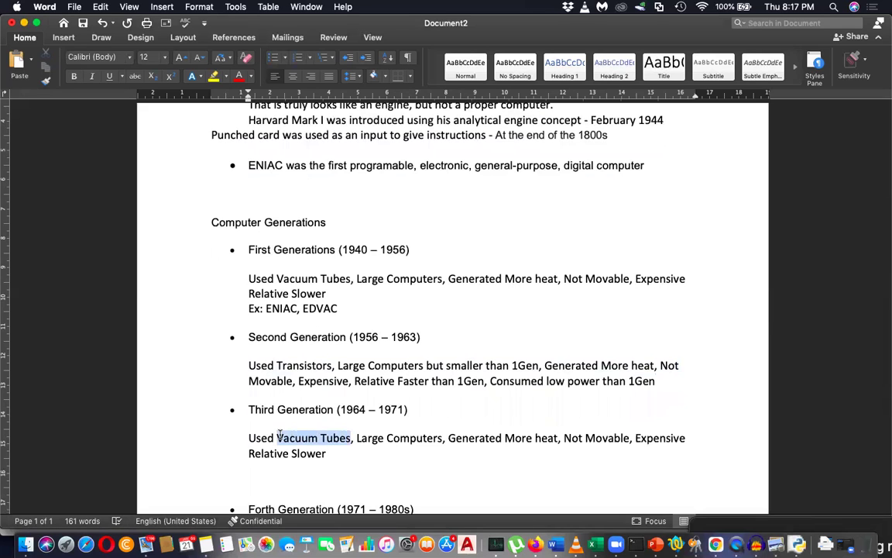
text(Integr)
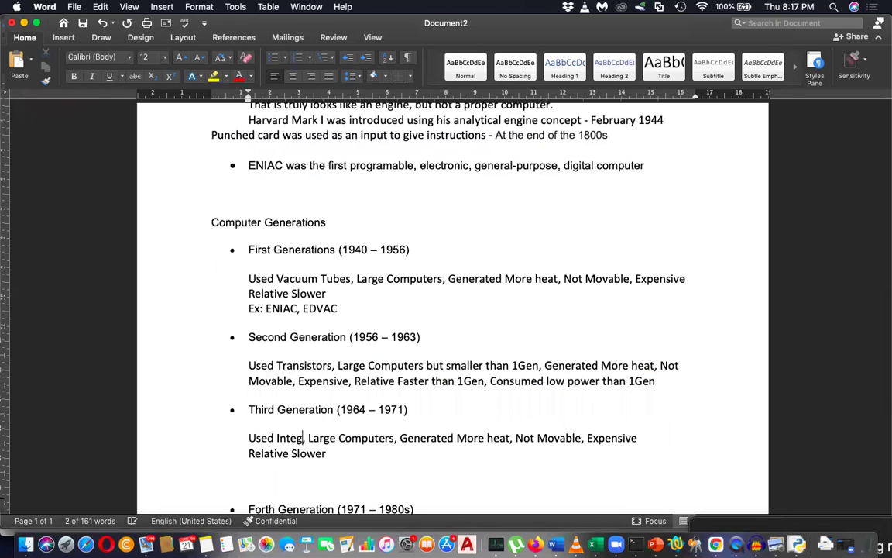
Close the recording and books folder windows
key(super+Tab)
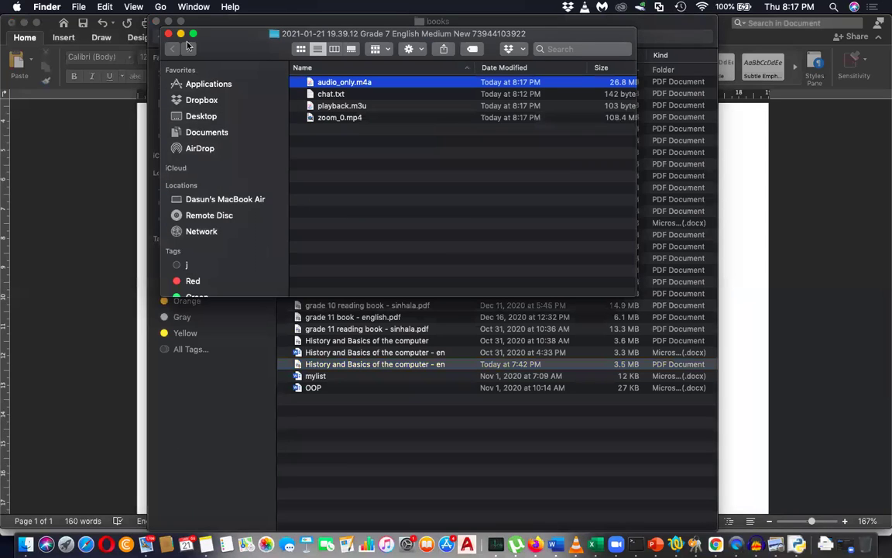
click(169, 34)
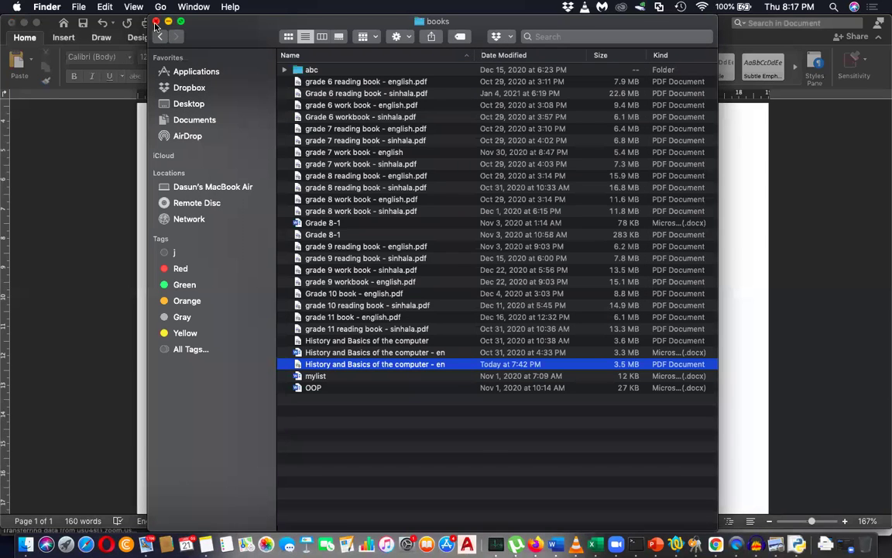
click(157, 22)
Complete 'Integrated Circuits', change Large to 'Average Size' and More to 'less'
key(super+Tab)
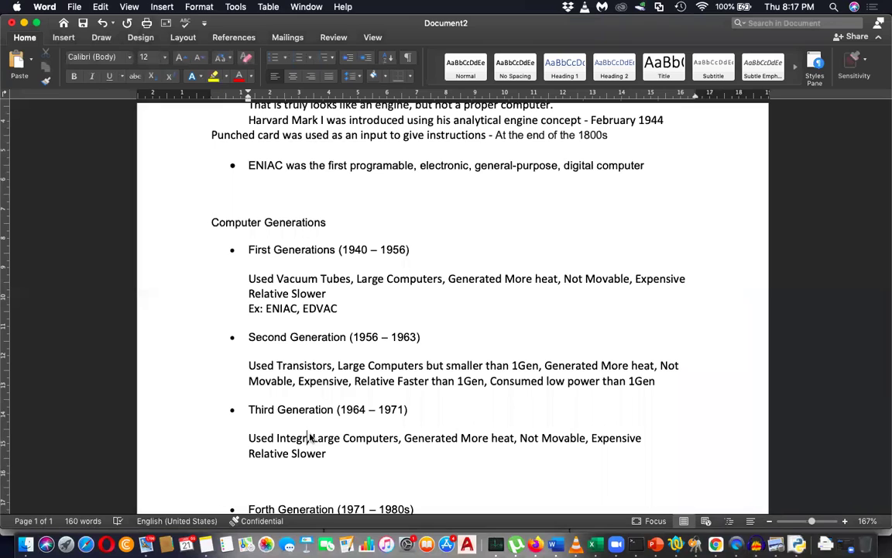
text(ated C)
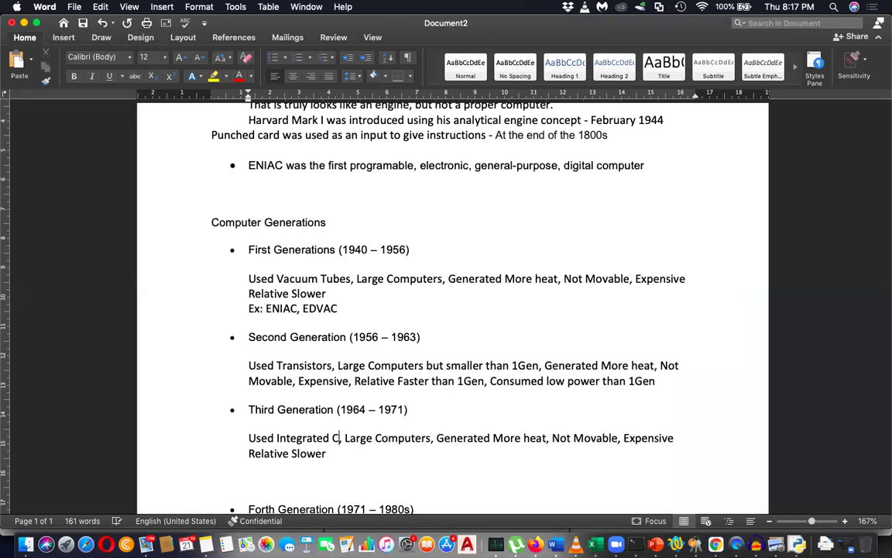
text(irc)
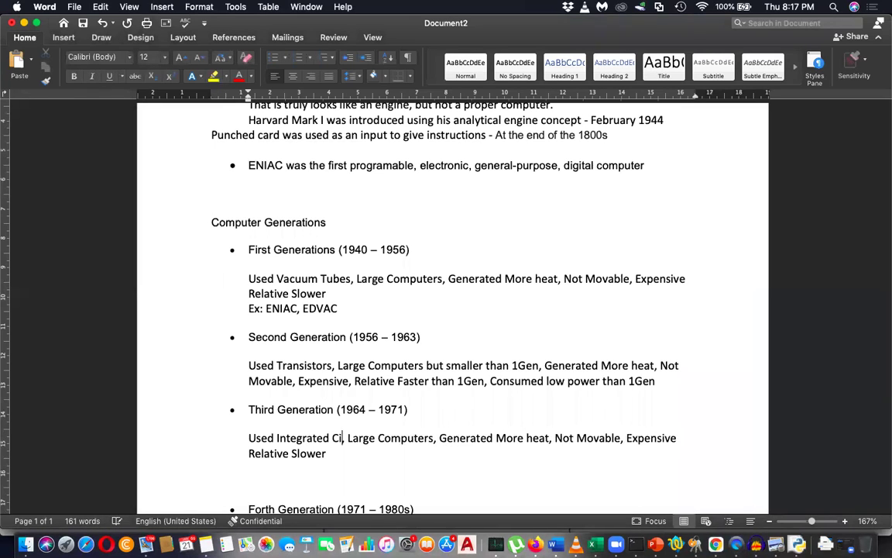
text(uits)
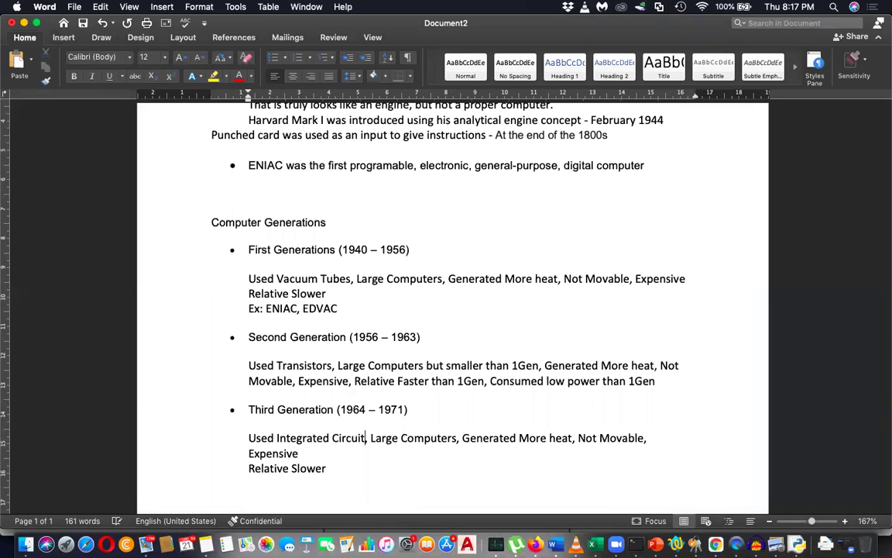
scroll(382, 468, down, 2)
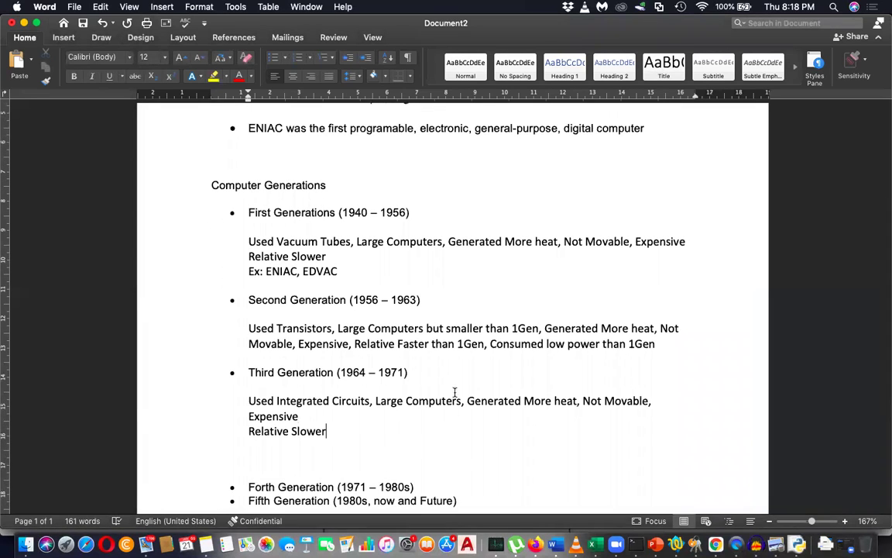
double_click(394, 401)
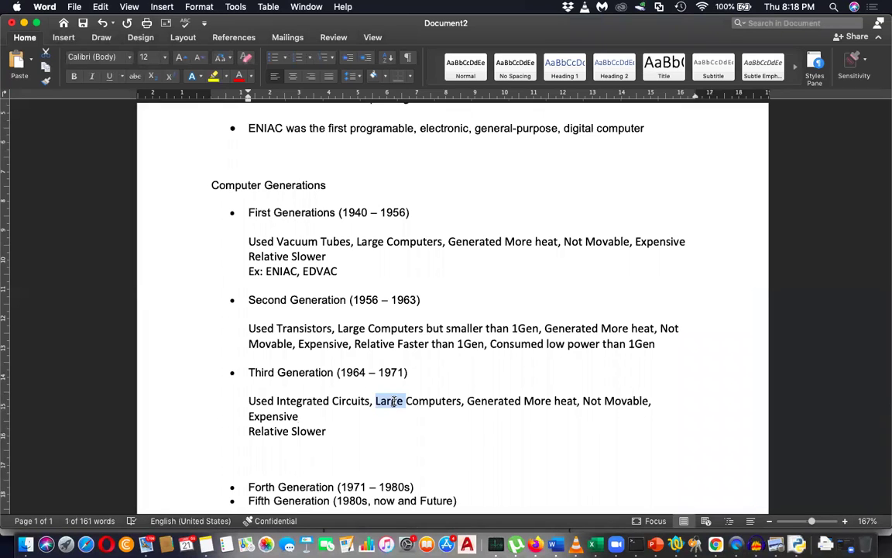
text(Average)
text( Siz)
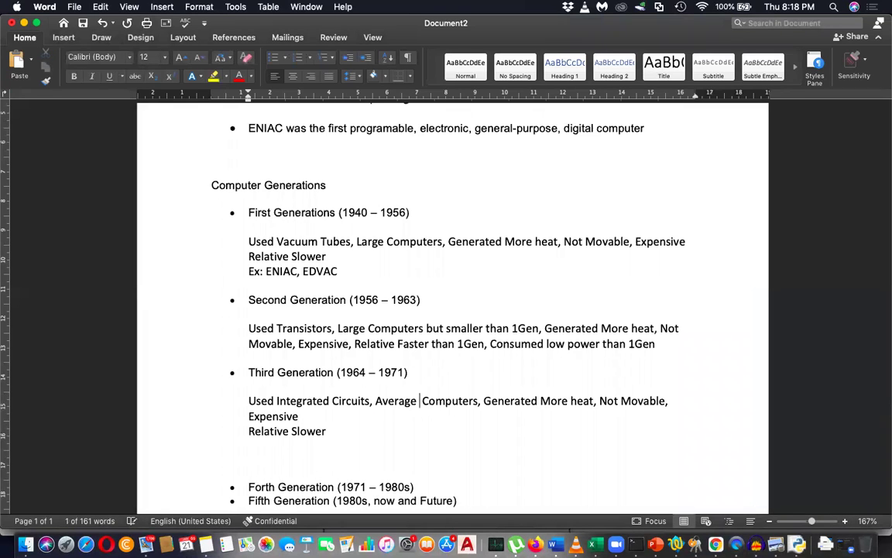
text(e)
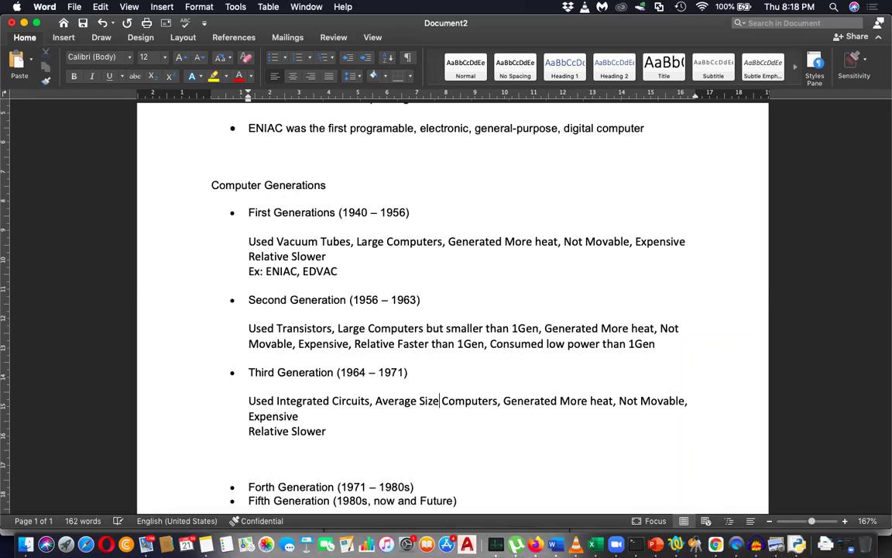
double_click(572, 400)
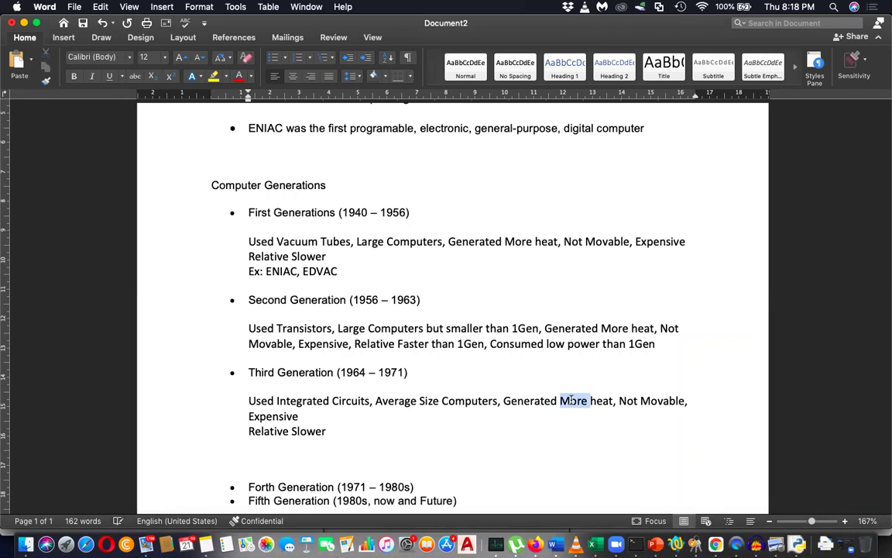
text(less)
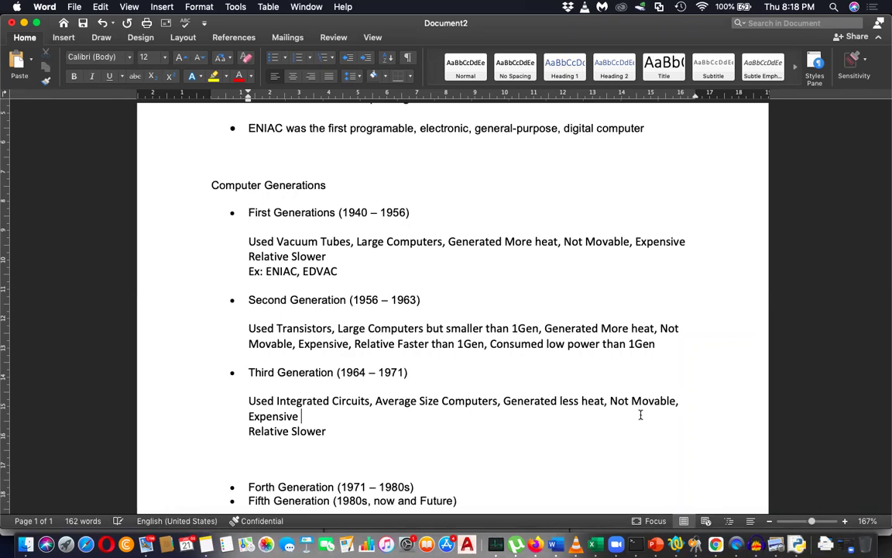
Change mobility to 'Movable but not easy' and join 'Relative Slower' onto the line with a comma
double_click(621, 399)
key(BackSpace)
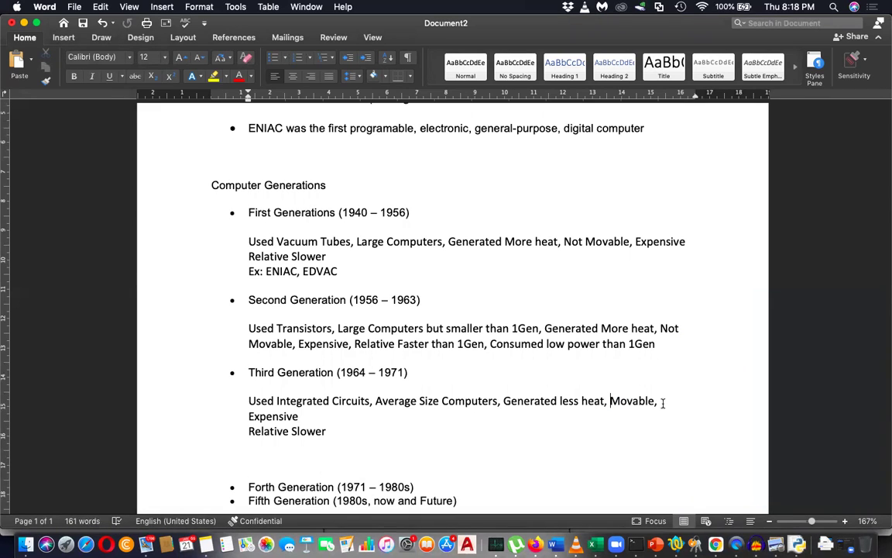
key(BackSpace)
text(but not easy)
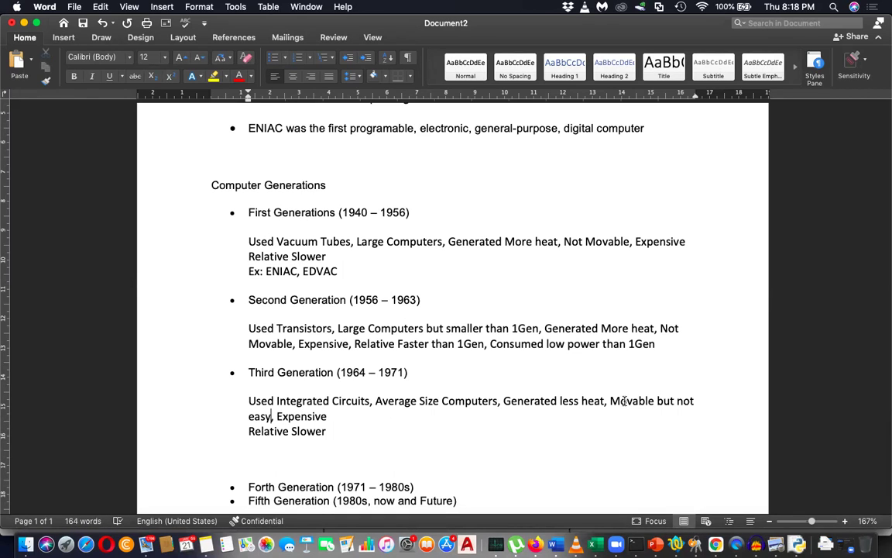
click(249, 432)
key(BackSpace)
text(, Relative Slower)
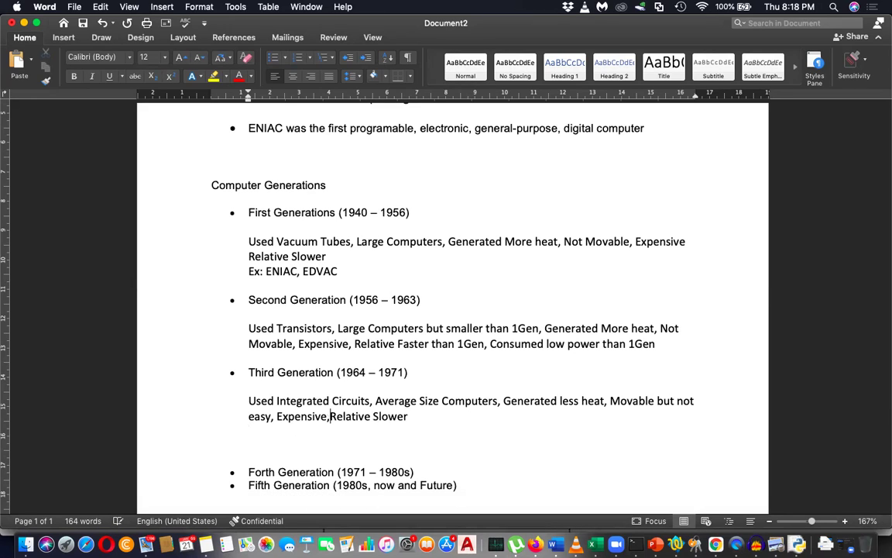
Replace Expensive with 'Cost was less than 2nd Gen' and Slower with 'Faster than 2nd Gen'
click(277, 418)
text(Less)
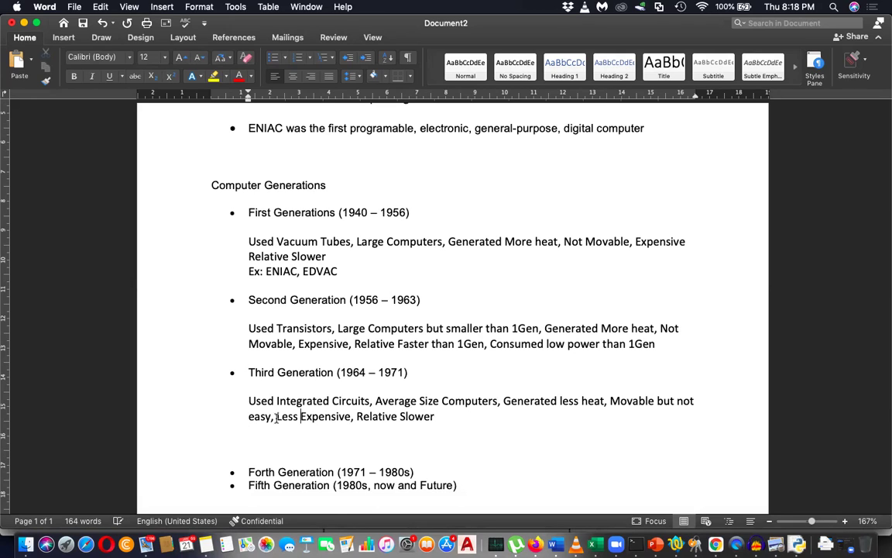
double_click(287, 417)
key(BackSpace)
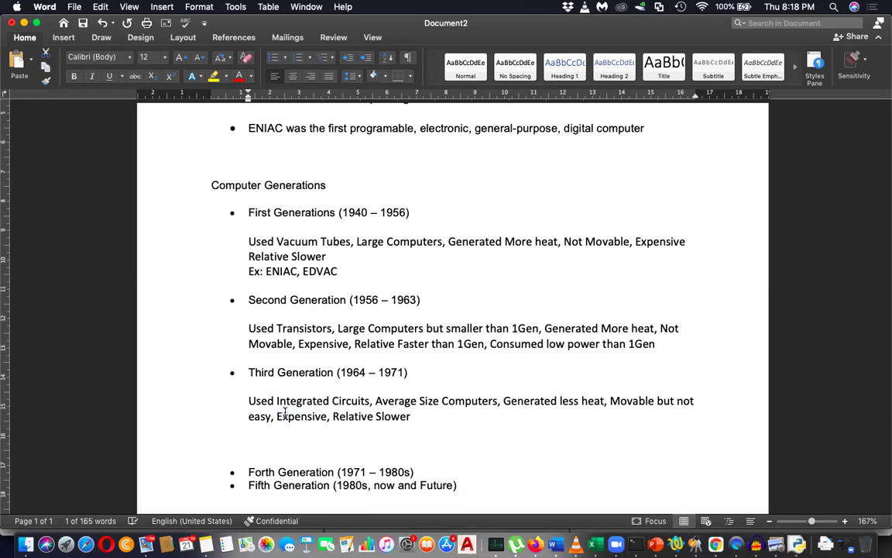
double_click(308, 417)
text(Cos)
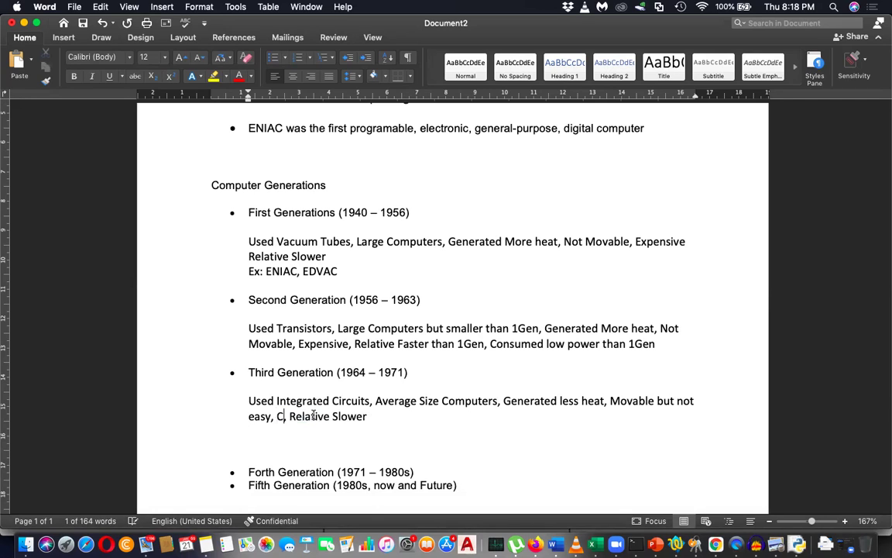
text(t was less ,)
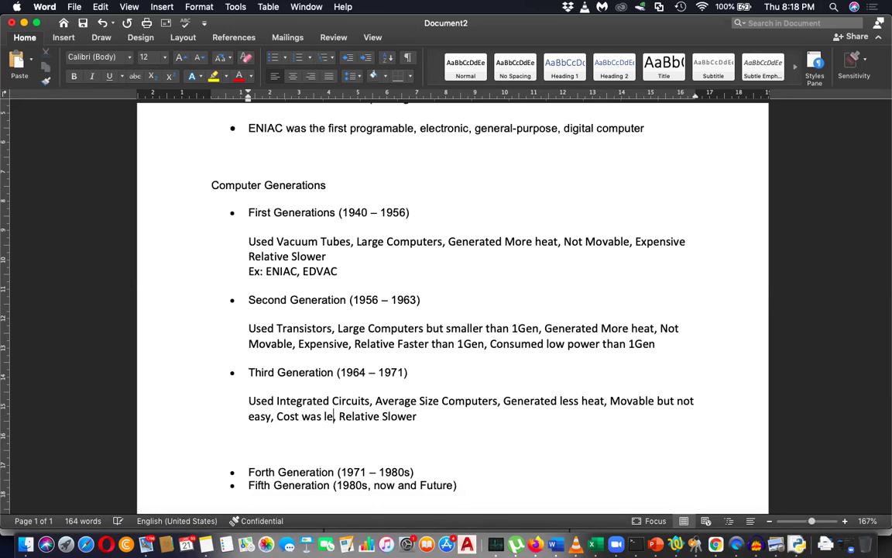
text(than 2nd )
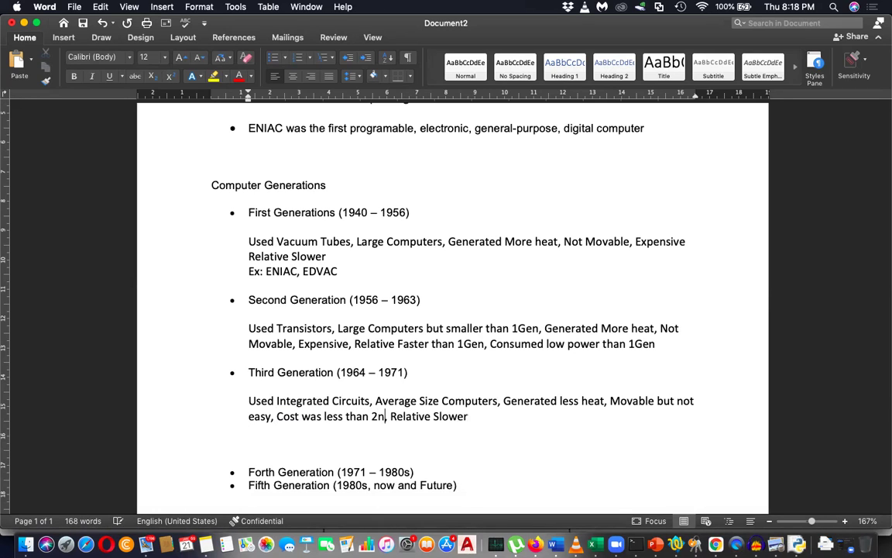
text(Gen)
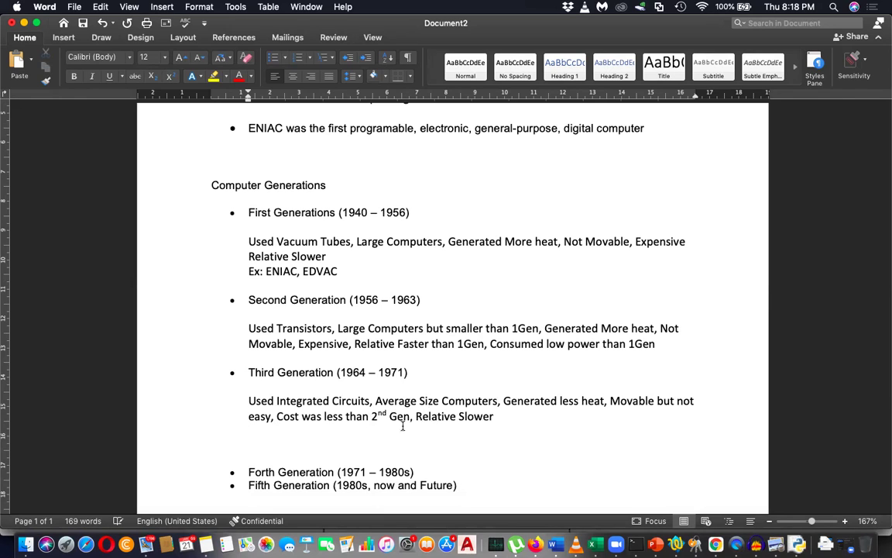
double_click(474, 416)
text(F)
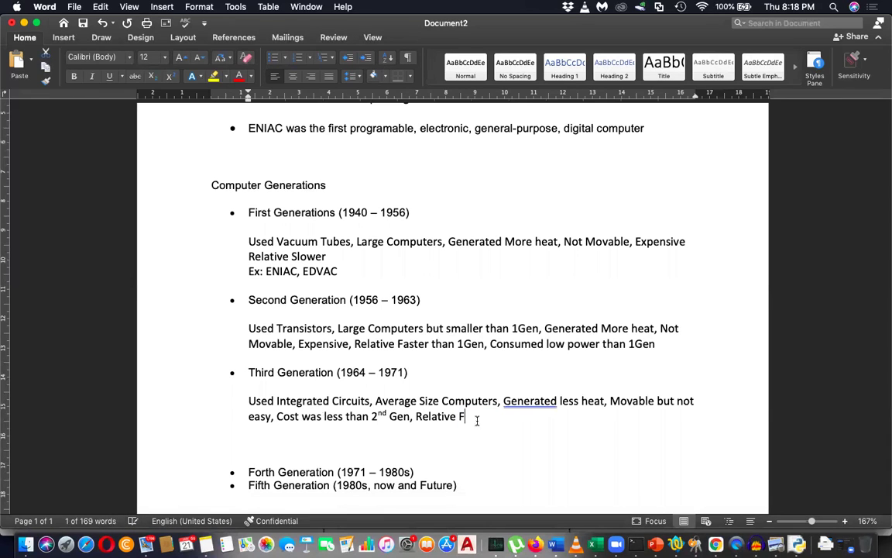
text(aster than )
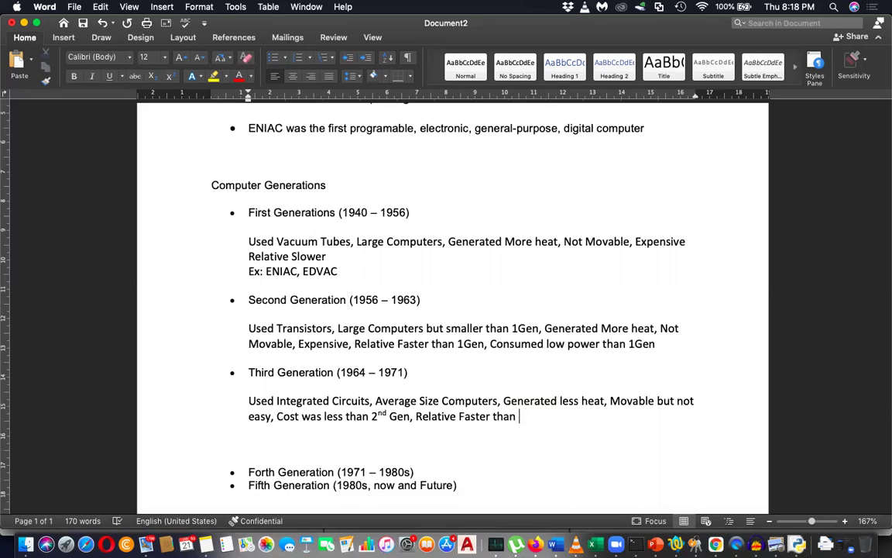
text(2nd Gen,)
Copy 'Consumed low power than 1Gen' onto the Third Generation line, changing it to 2Gen
drag(657, 343, 491, 343)
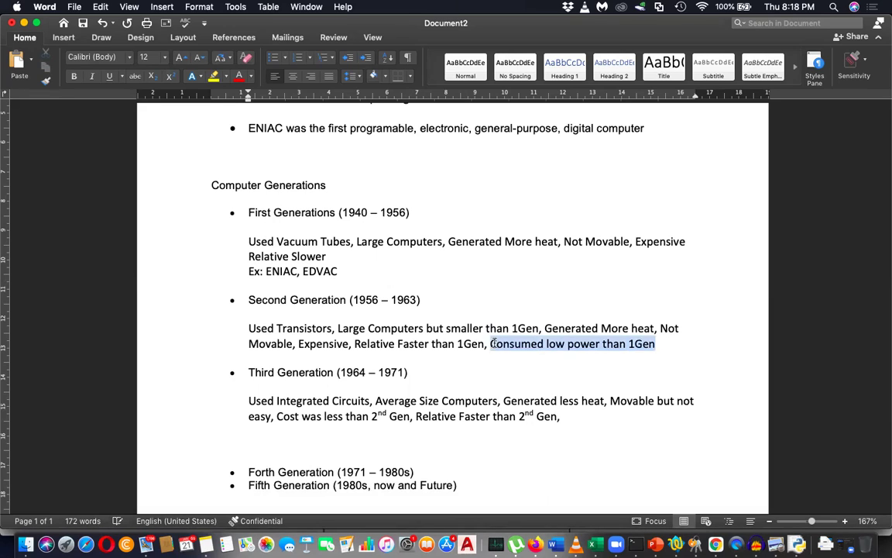
key(cmd+c)
click(592, 422)
key(cmd+v)
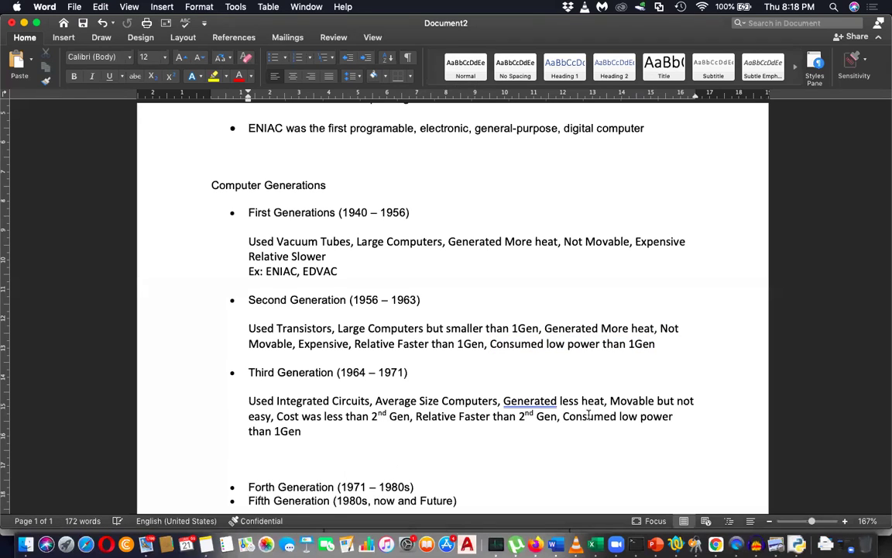
click(278, 430)
key(BackSpace)
text(2)
Remove the extra blank lines above Forth Generation and add an unbulleted line beneath it
scroll(291, 364, down, 1)
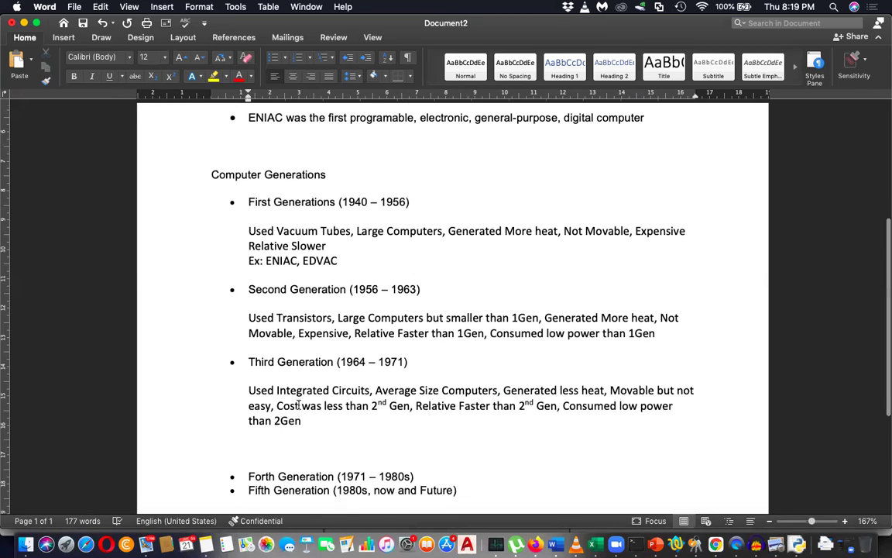
click(287, 463)
key(BackSpace)
key(BackSpace)
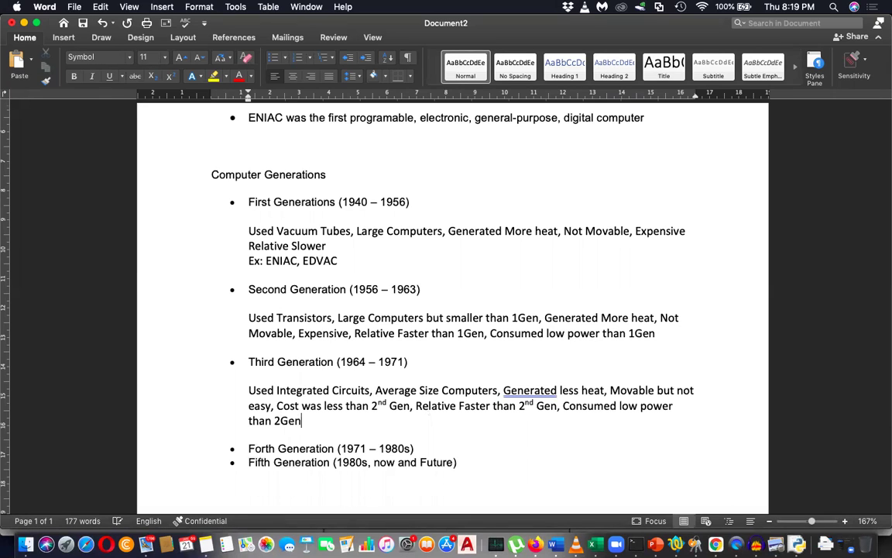
key(Return)
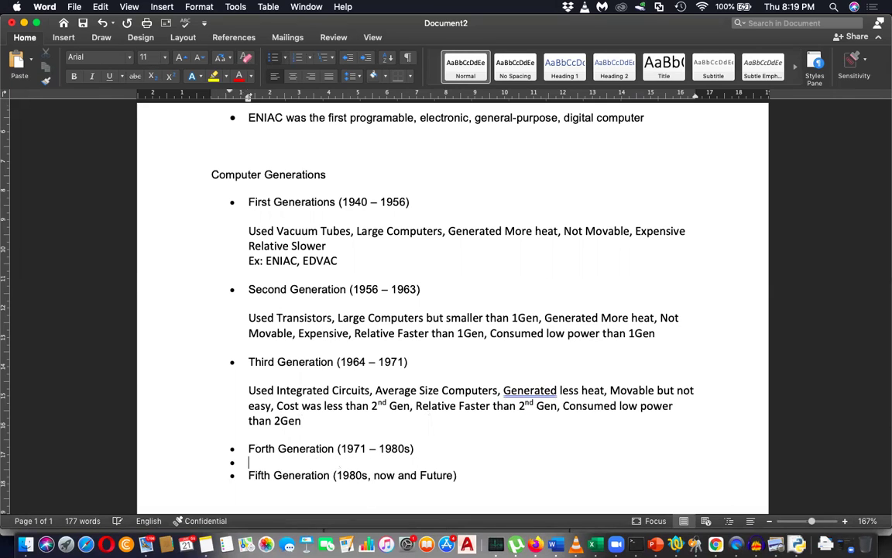
key(Return)
Paste a copy of the Third Generation description under Forth Generation, unbulleted with a blank line above
scroll(453, 310, down, 2)
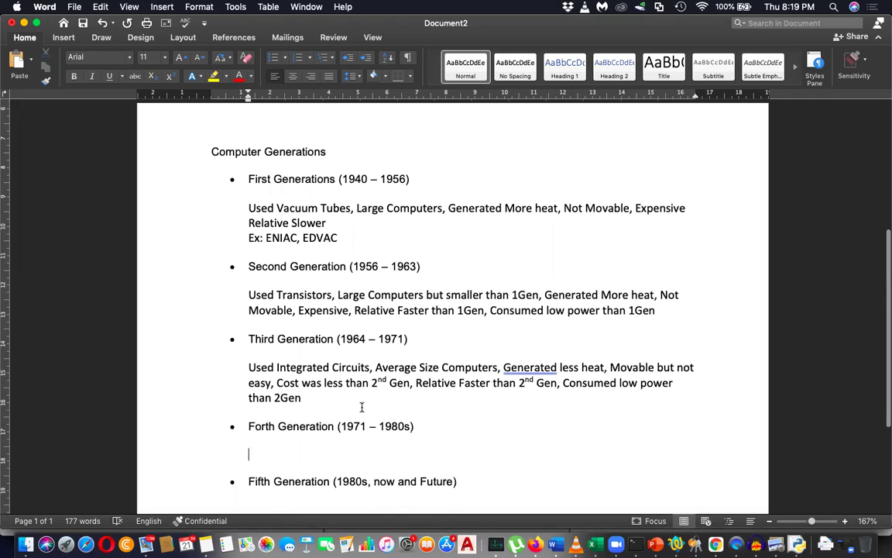
drag(309, 397, 238, 376)
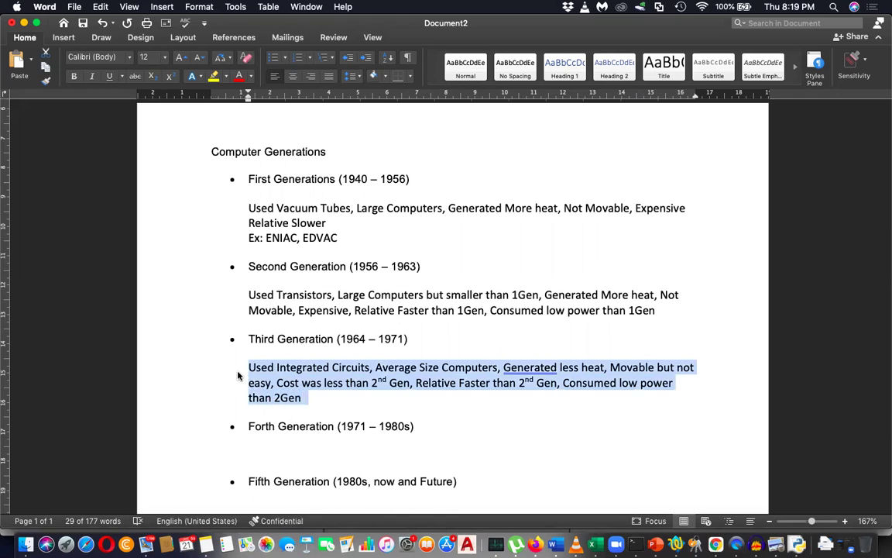
key(cmd+c)
click(287, 452)
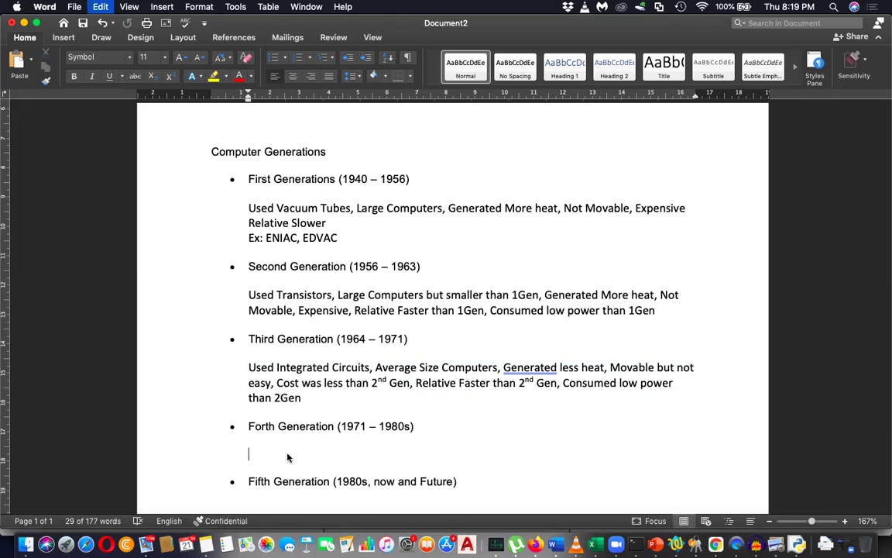
key(cmd+v)
key(BackSpace)
key(Return)
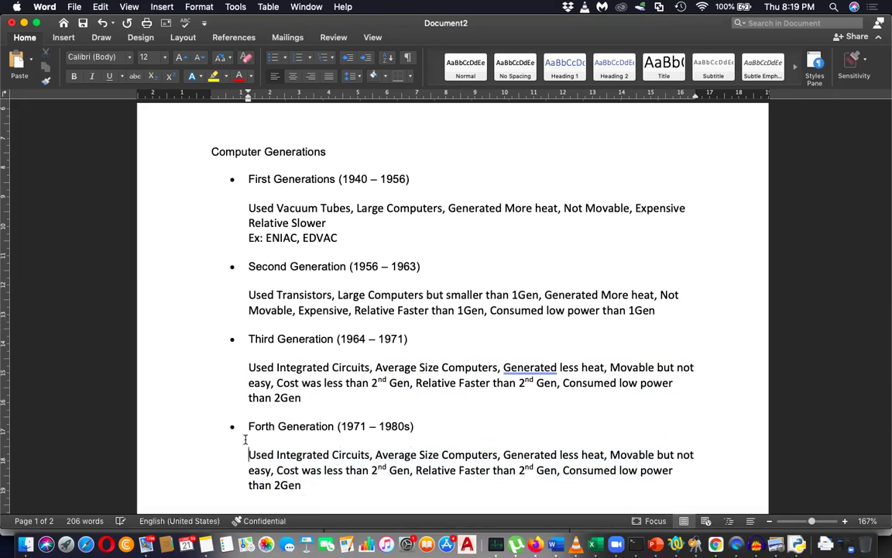
In the Forth Generation copy, replace Circuits with 'Large Scale Integration and Very Large Scale Integration (LSI & VLSI) / Microprocessors'
double_click(351, 453)
key(BackSpace)
key(BackSpace)
key(BackSpace)
key(BackSpace)
key(BackSpace)
key(BackSpace)
key(BackSpace)
key(BackSpace)
key(BackSpace)
key(BackSpace)
key(BackSpace)
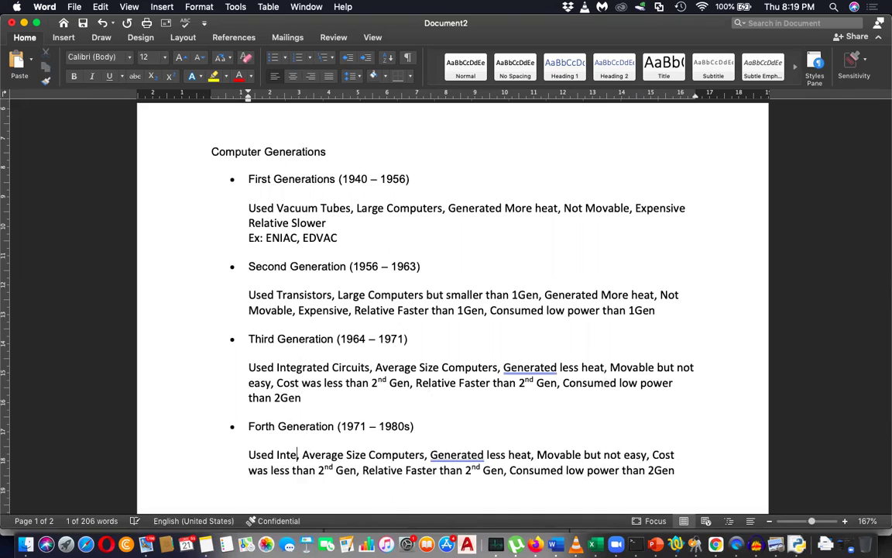
key(BackSpace)
text(Large)
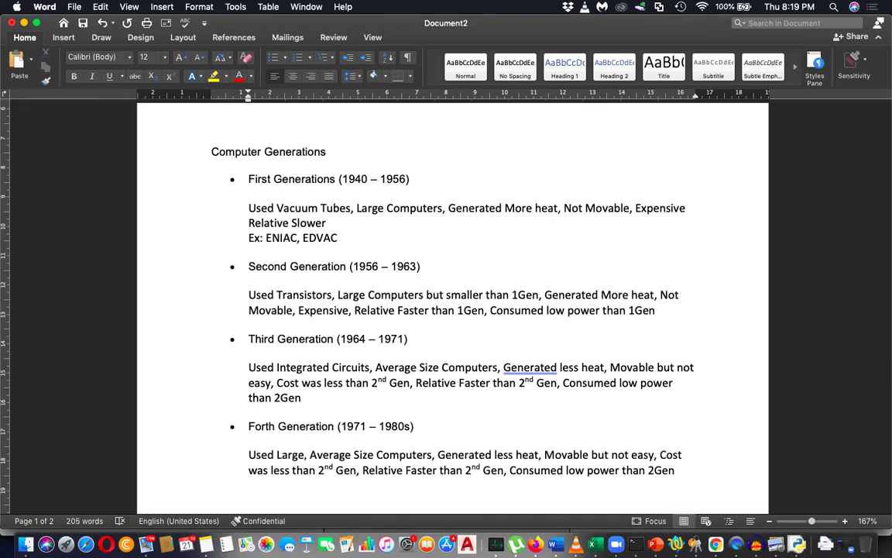
text( Scale In)
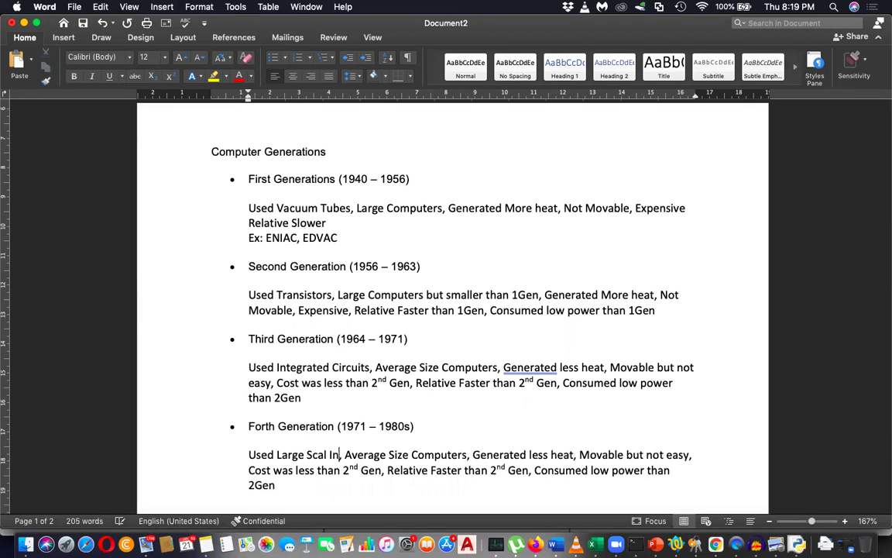
text(tegrat)
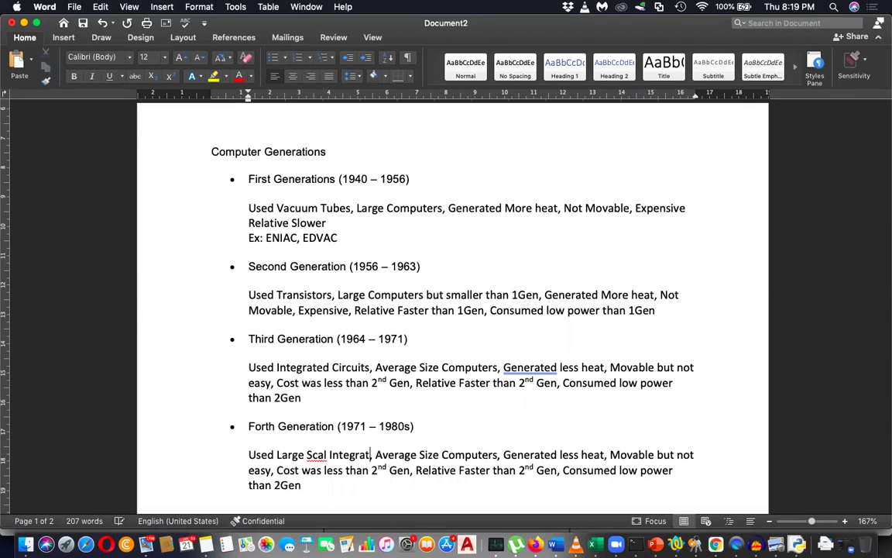
text(ion and V)
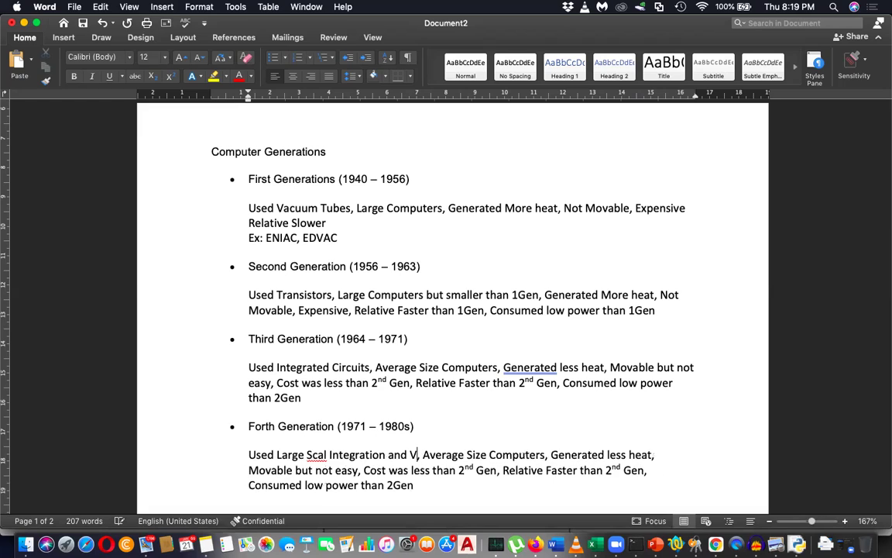
text(ery La)
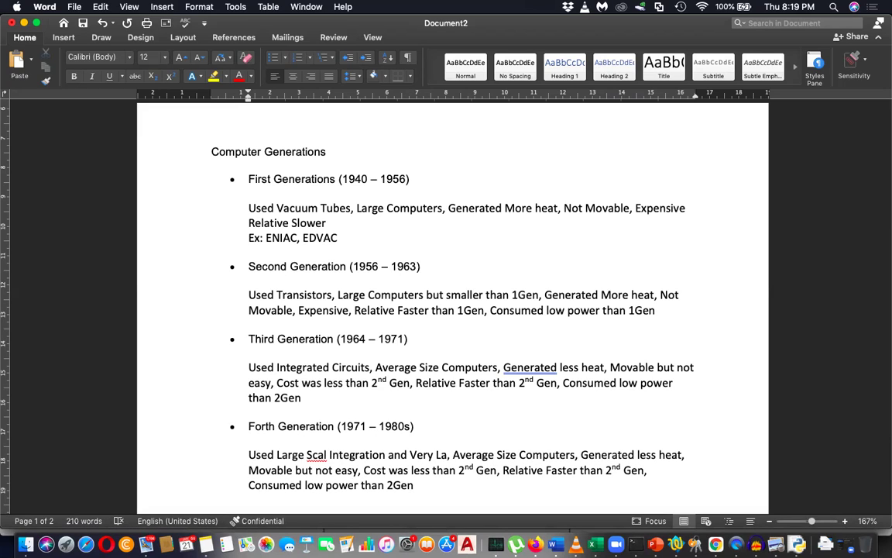
text(rge Sca)
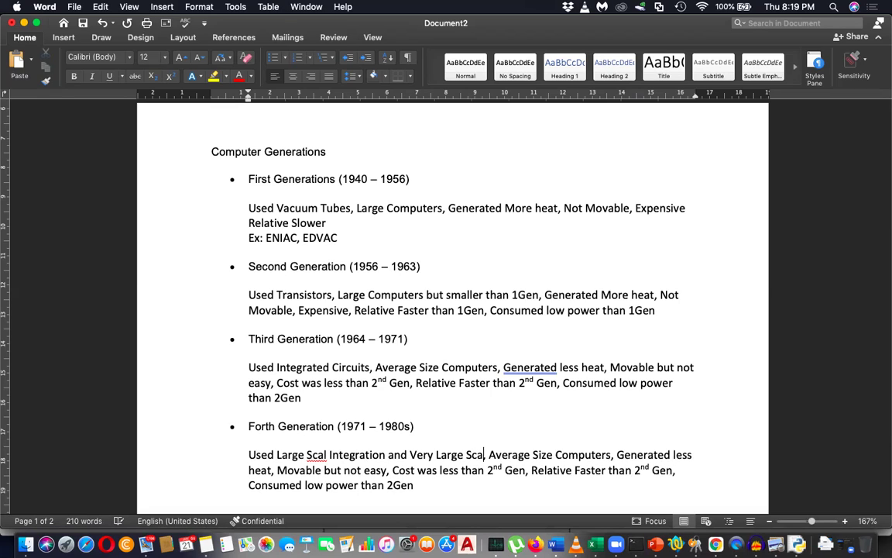
text(le Integra)
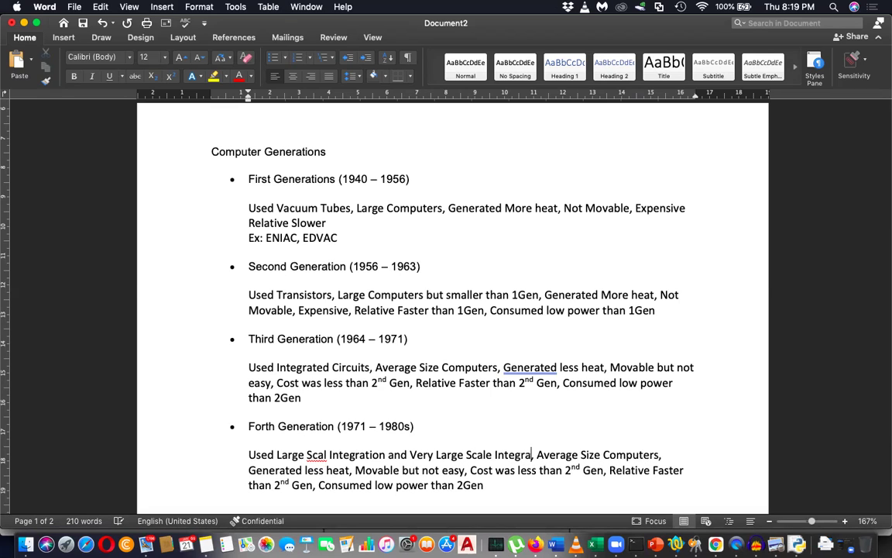
text(tion, Av)
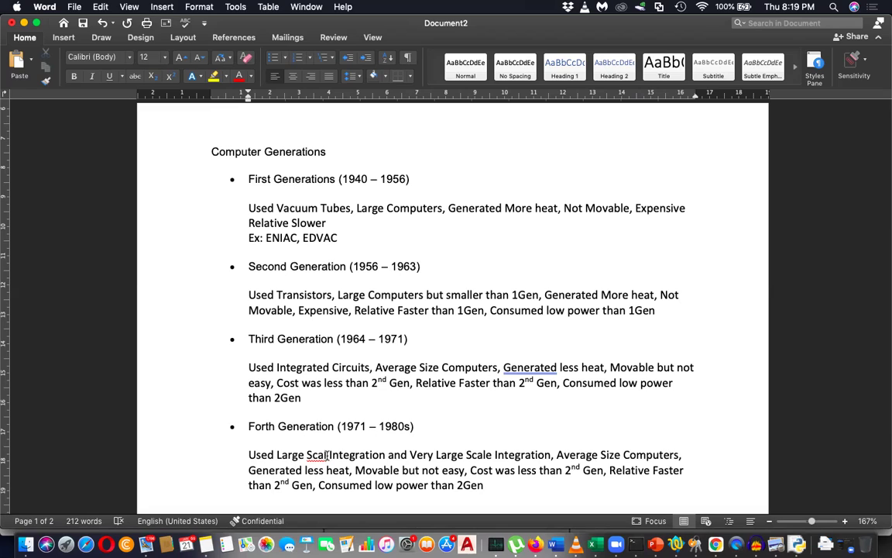
text(e)
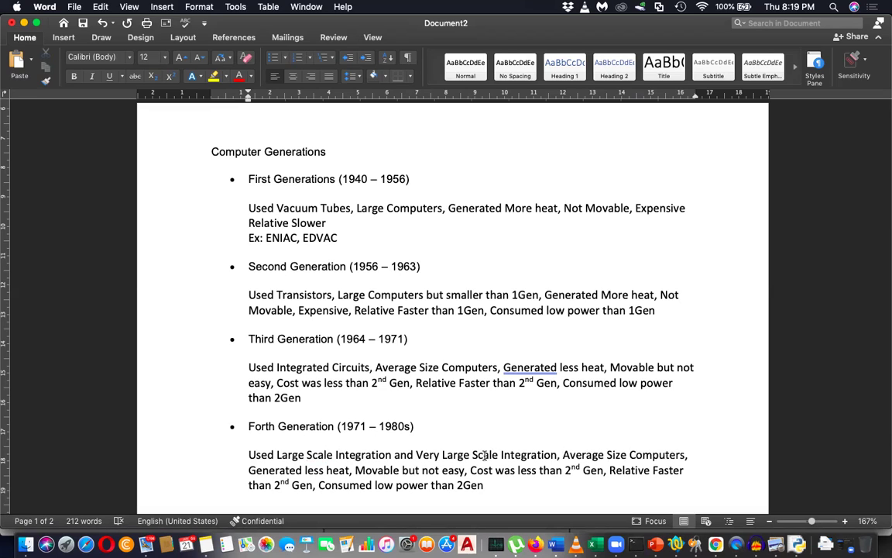
click(556, 454)
text((LS)
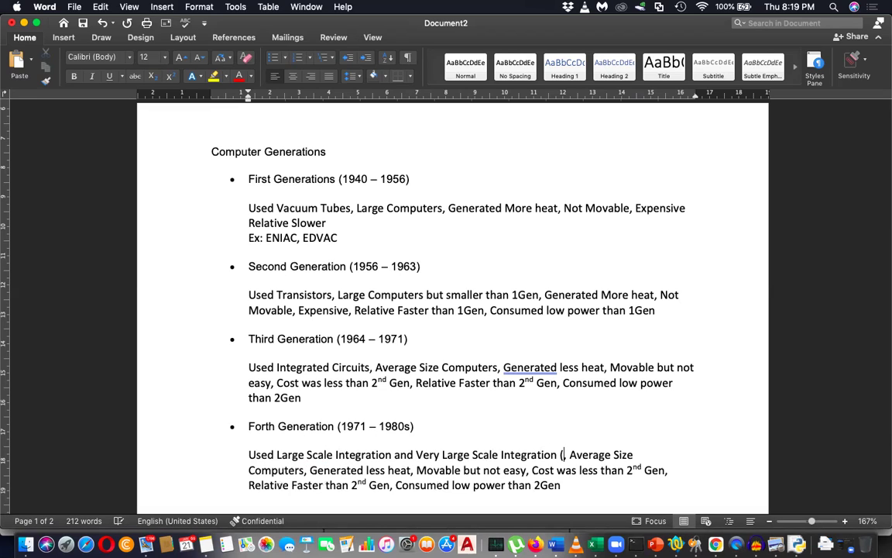
text(I & )
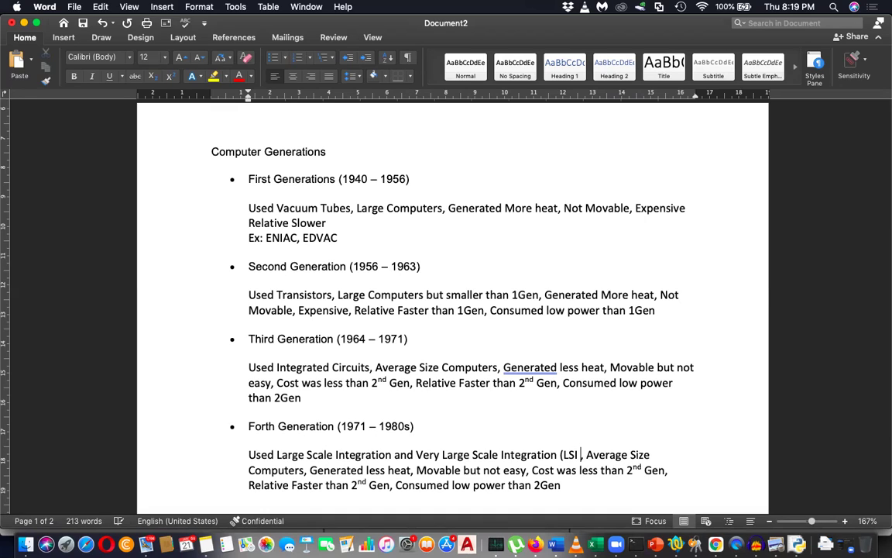
text(VLSI)
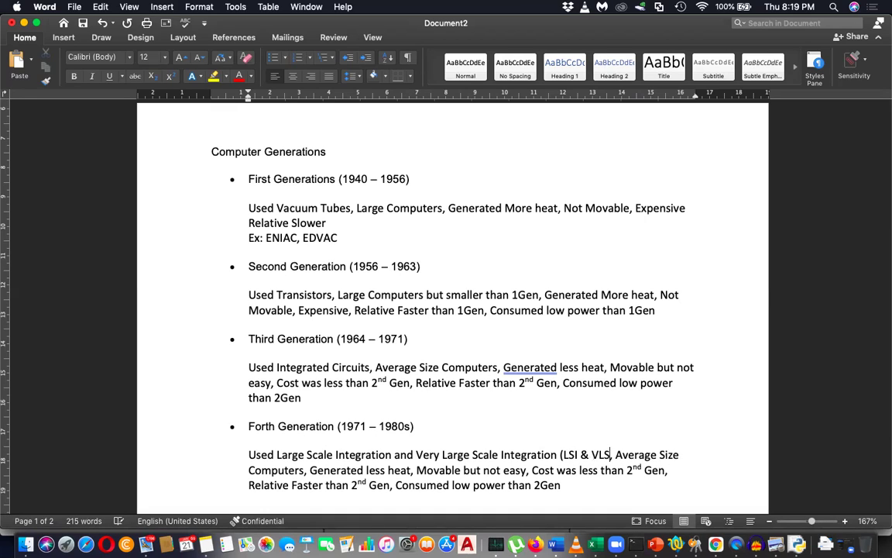
text() / Mi)
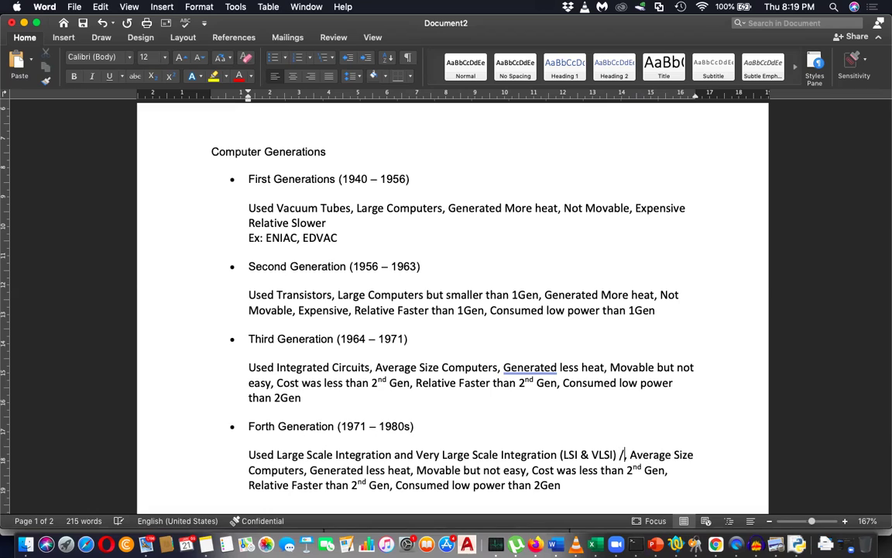
text(croproc)
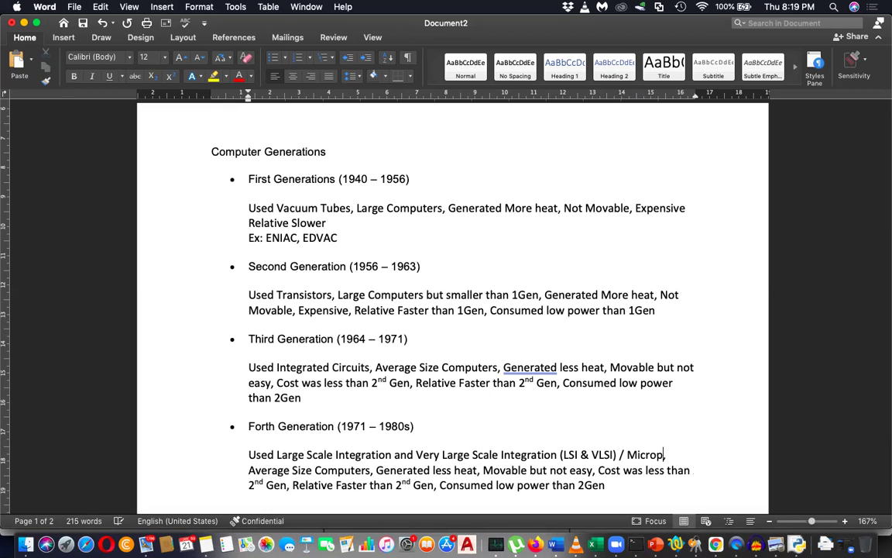
text(essors, Average Size Computers, Generated less heat, Movable but not easy,)
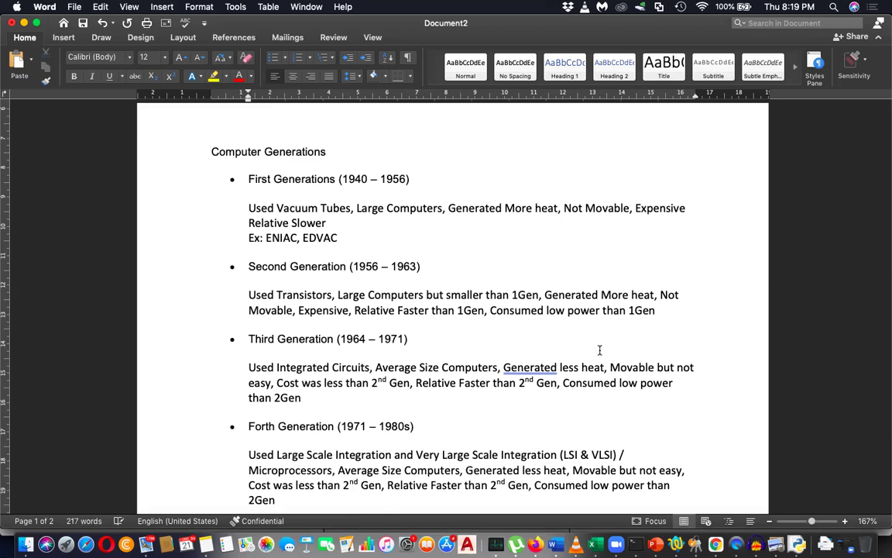
scroll(600, 350, down, 2)
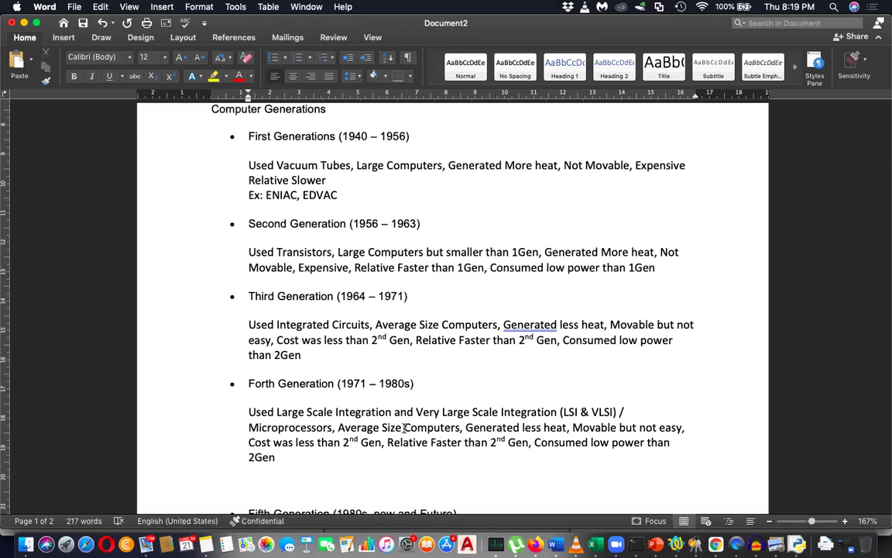
Change to 'Small Computers', drop 'but not easy' after Movable, and make cost 'low'
drag(404, 428, 337, 432)
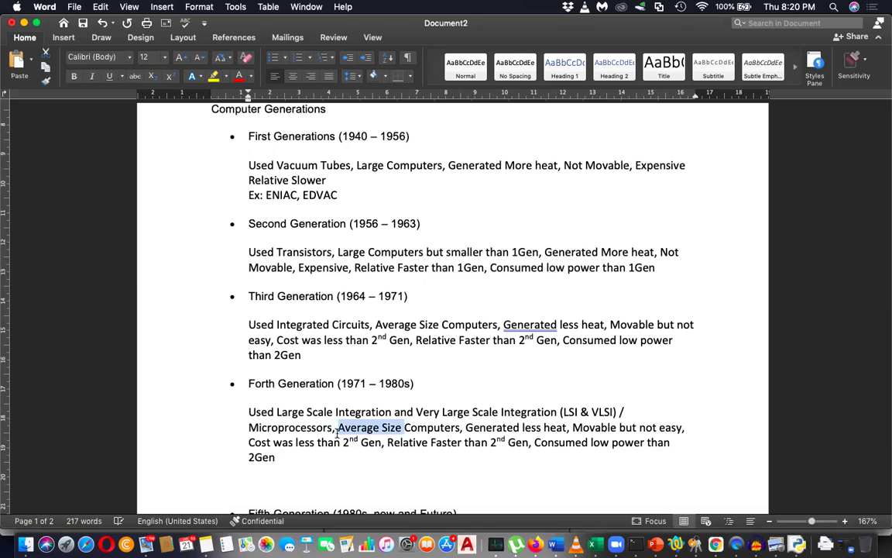
text(Small)
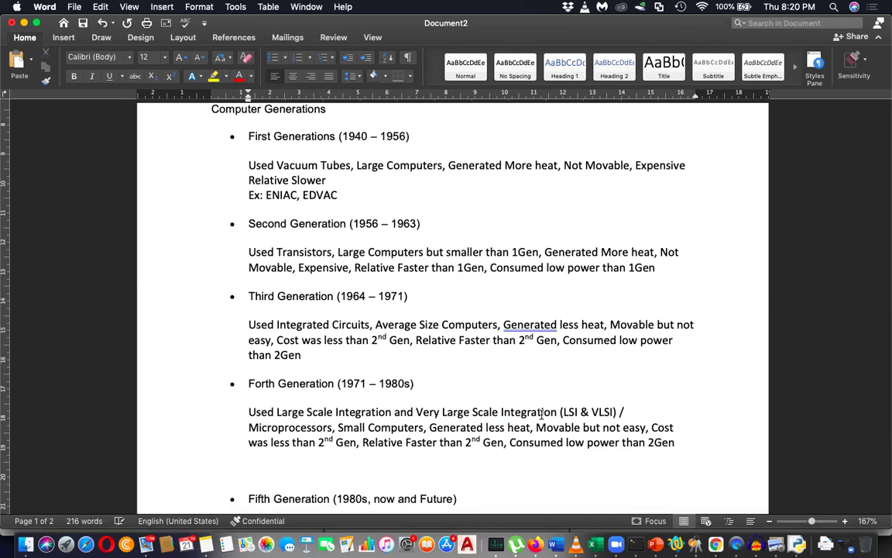
click(645, 428)
key(BackSpace)
key(BackSpace)
key(BackSpace)
key(BackSpace)
key(BackSpace)
key(BackSpace)
key(BackSpace)
key(BackSpace)
key(BackSpace)
key(BackSpace)
key(BackSpace)
key(BackSpace)
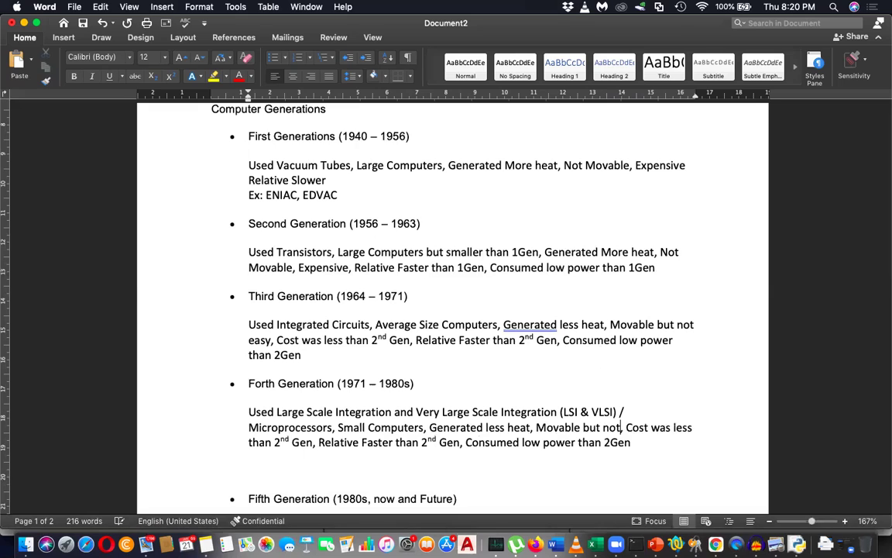
key(BackSpace)
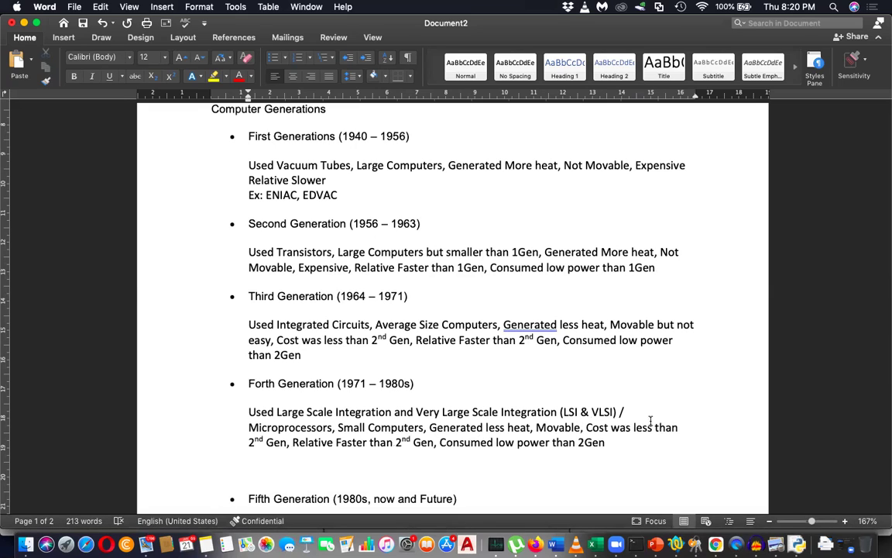
drag(286, 442, 629, 428)
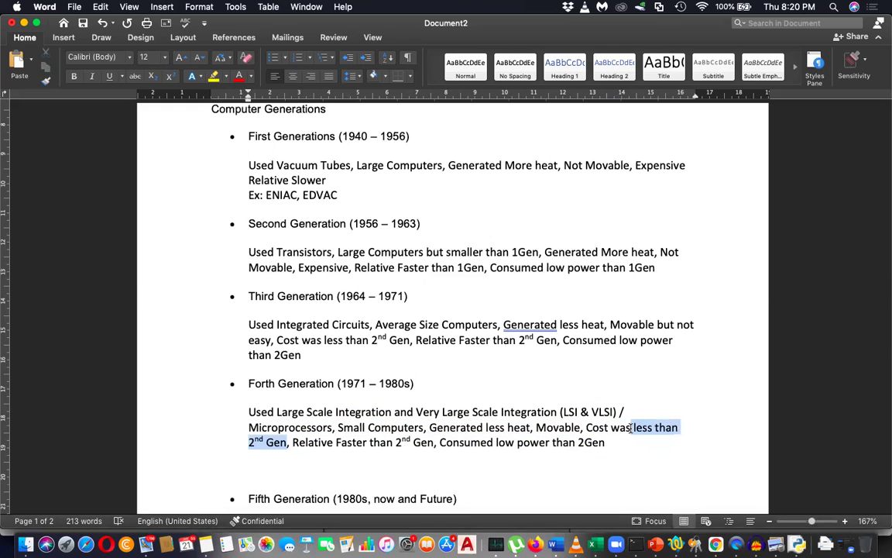
key(BackSpace)
text(low,)
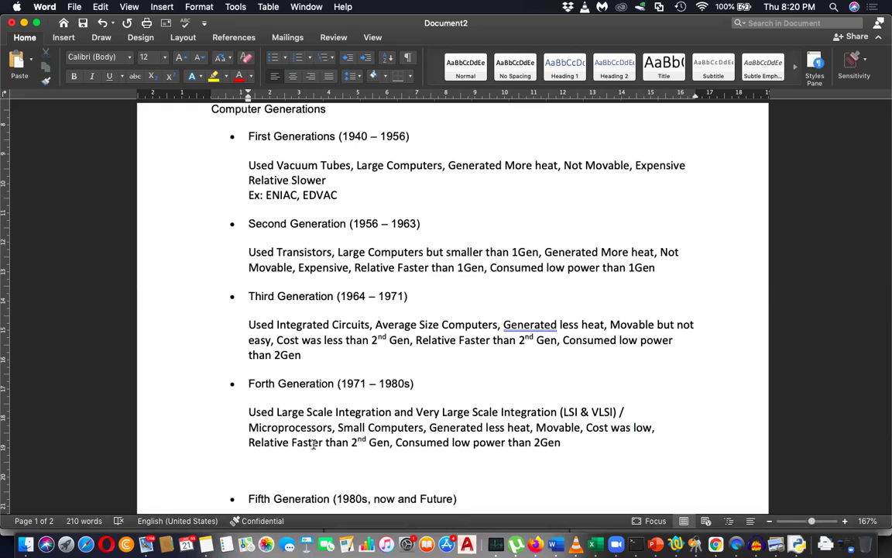
Shorten speed to 'Faster', drop 'than 2Gen' from the power note, and begin 'Even used a battery'
drag(389, 446, 250, 445)
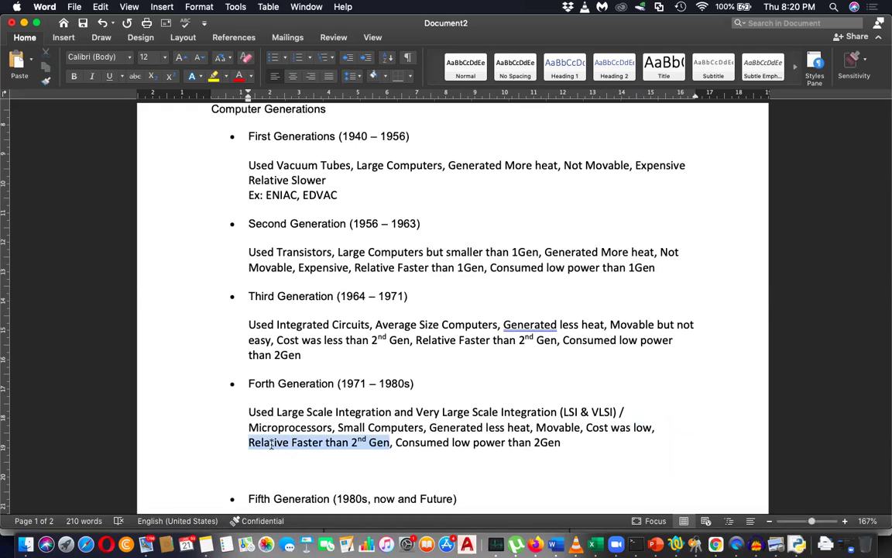
text(Faster,)
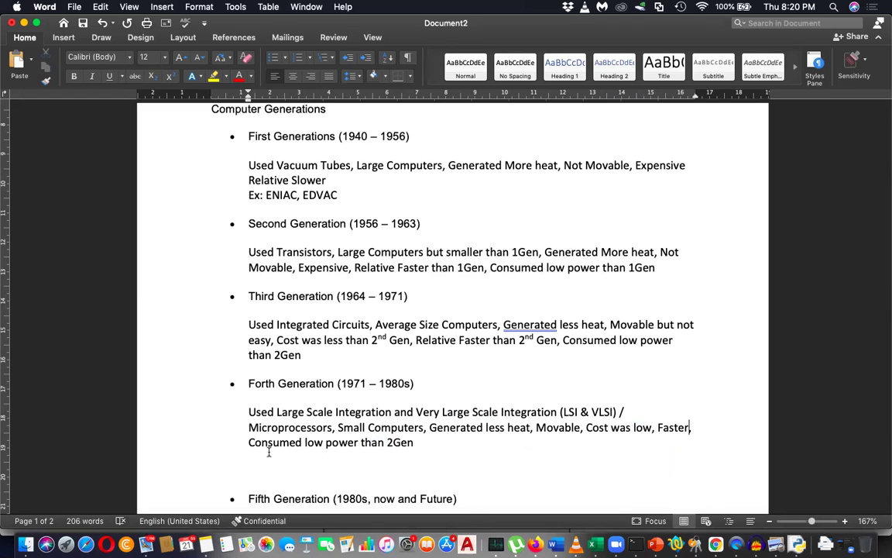
click(310, 457)
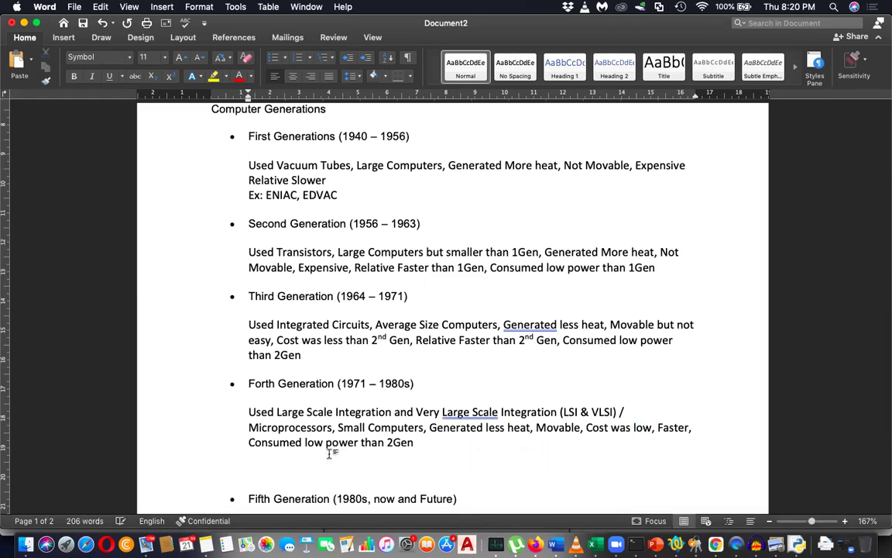
click(418, 441)
key(BackSpace)
key(BackSpace)
key(BackSpace)
key(BackSpace)
key(BackSpace)
key(BackSpace)
key(BackSpace)
key(BackSpace)
key(BackSpace)
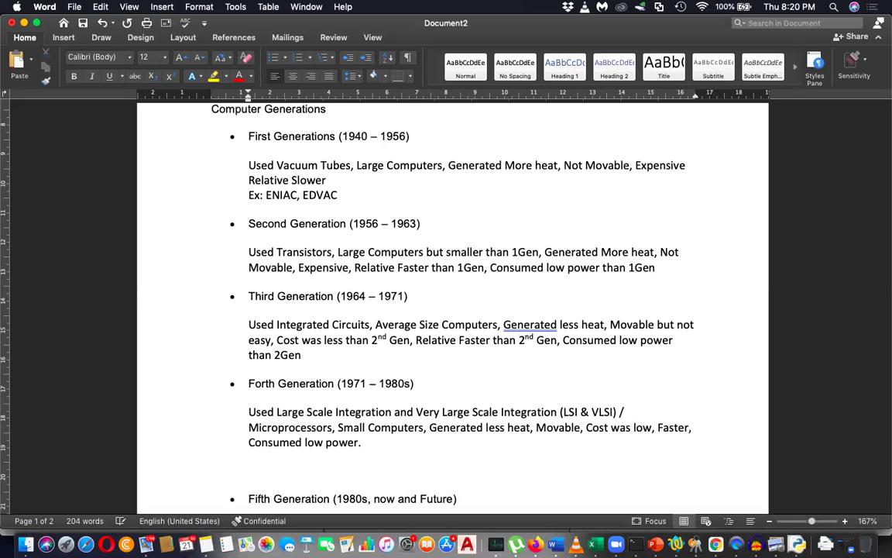
text(Even use)
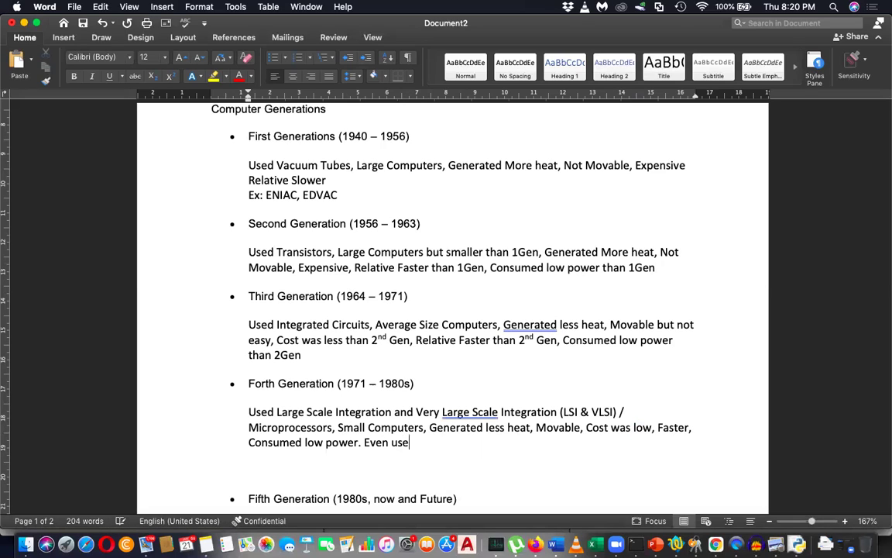
text(d a battery.)
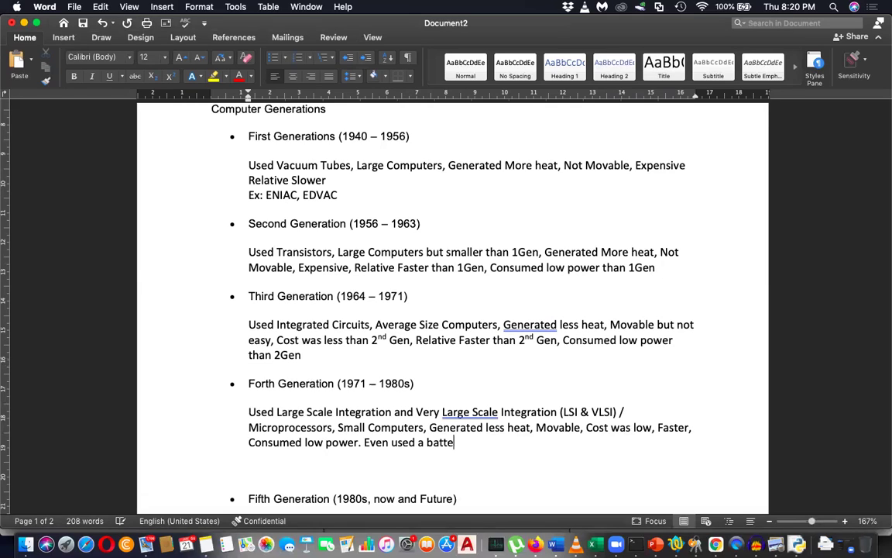